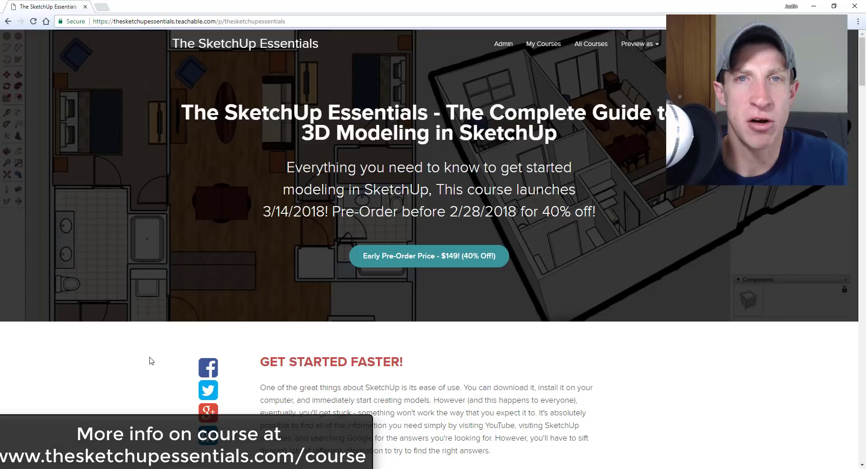
Look through the SketchUp course page from the introduction to the topic sections on rendering and extensions.
scroll(151, 361, "down", 6)
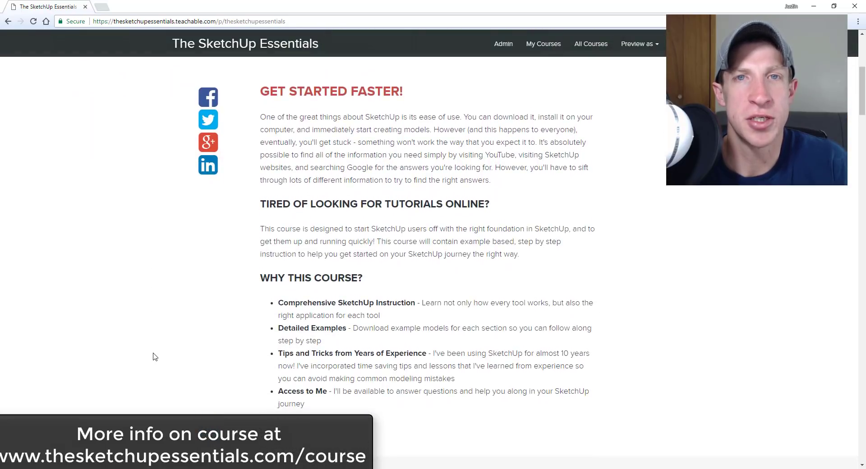
scroll(155, 357, "down", 7)
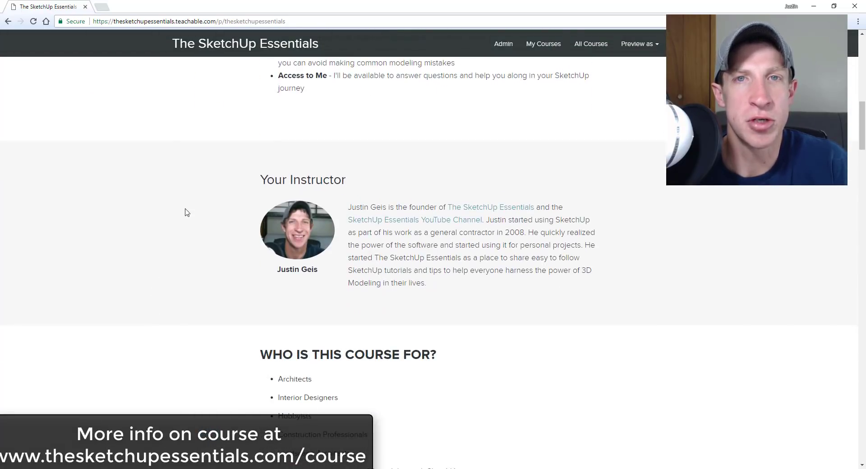
scroll(187, 217, "down", 6)
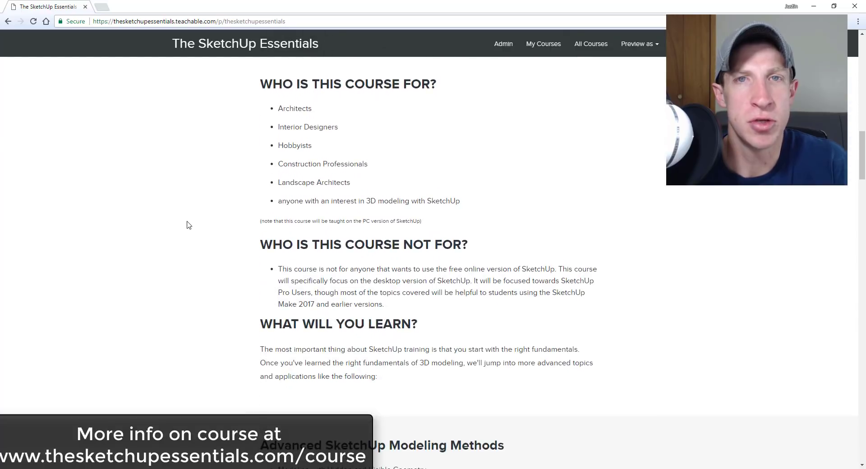
scroll(189, 225, "down", 8)
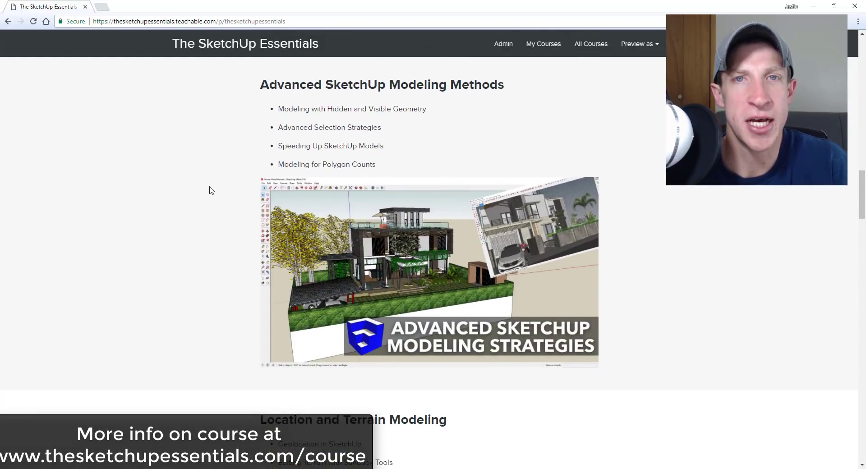
scroll(209, 187, "down", 7)
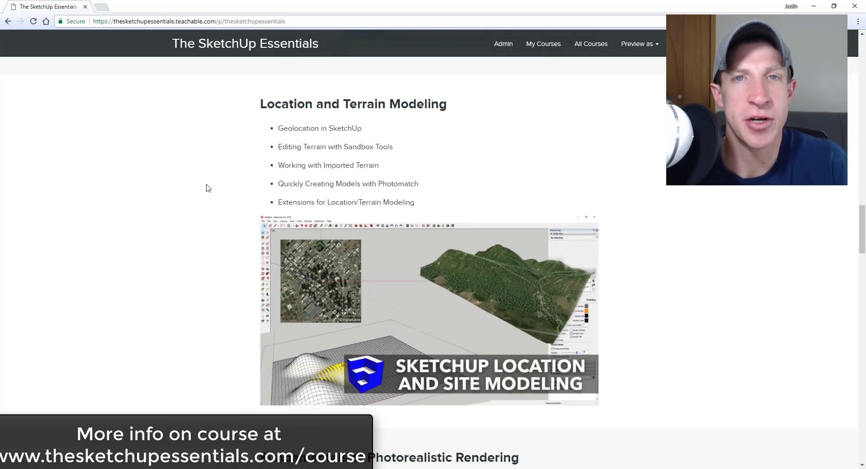
scroll(208, 187, "down", 8)
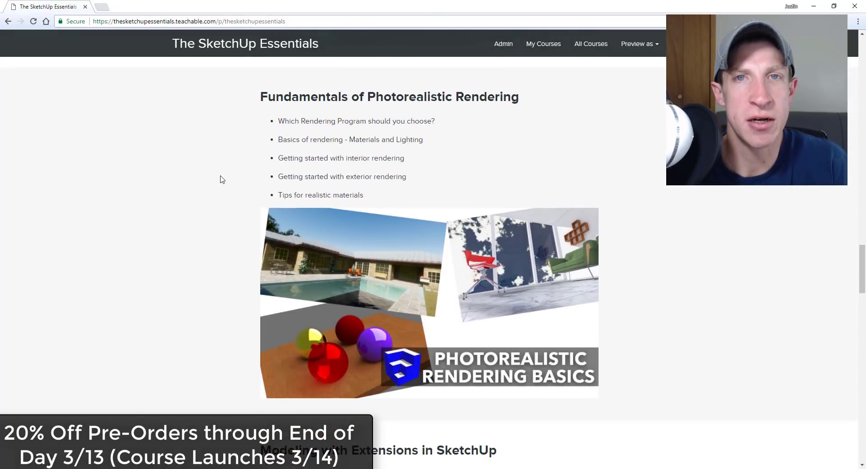
scroll(219, 182, "down", 2)
scroll(220, 182, "down", 5)
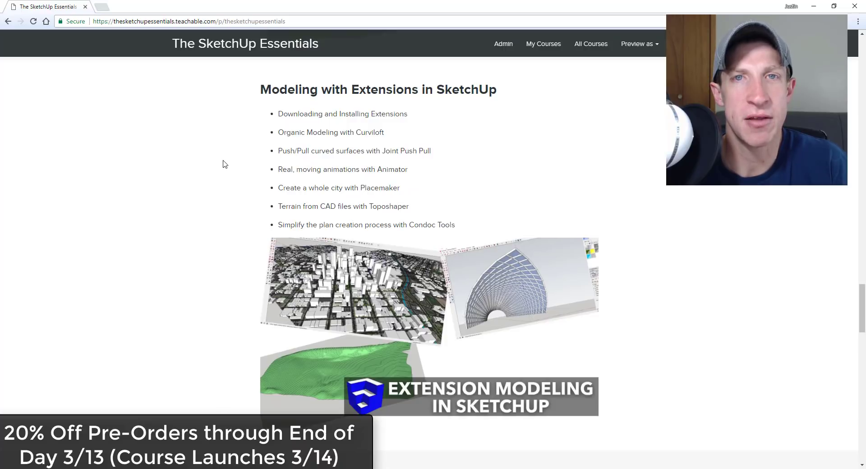
scroll(219, 163, "down", 8)
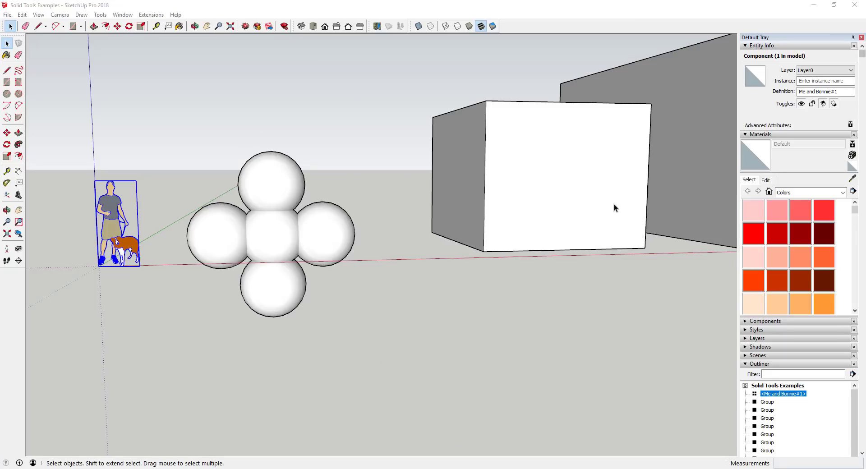
Switch to SketchUp, close the Sandbox toolbar and reposition the Solid Tools toolbar in the freed space.
middle_click_drag(613, 207, 261, 174)
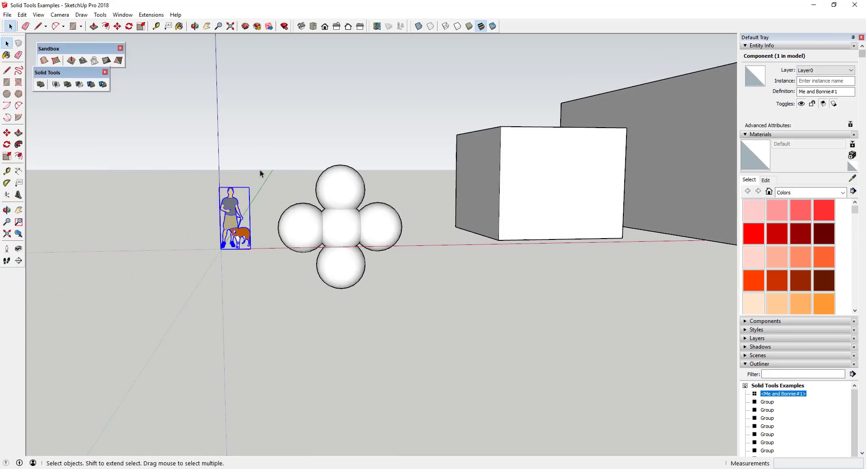
left_click(120, 49)
left_click_drag(72, 76, 77, 59)
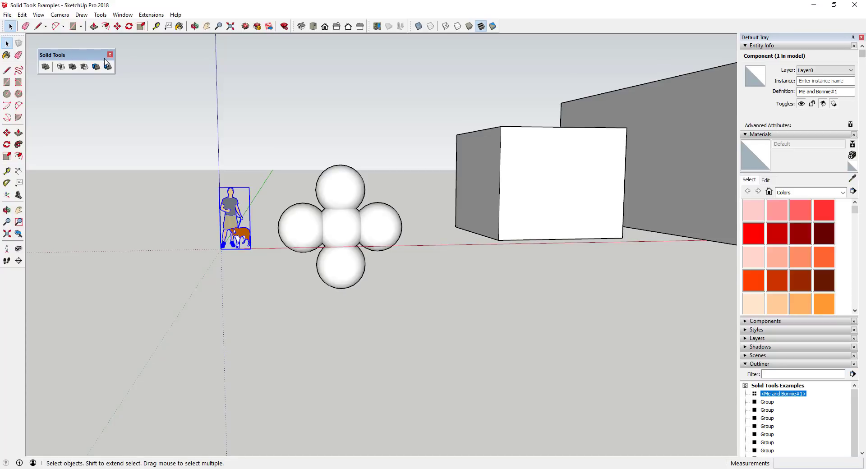
Select the two outer side spheres of the cluster in turn to check their type in Entity Info.
left_click(304, 226)
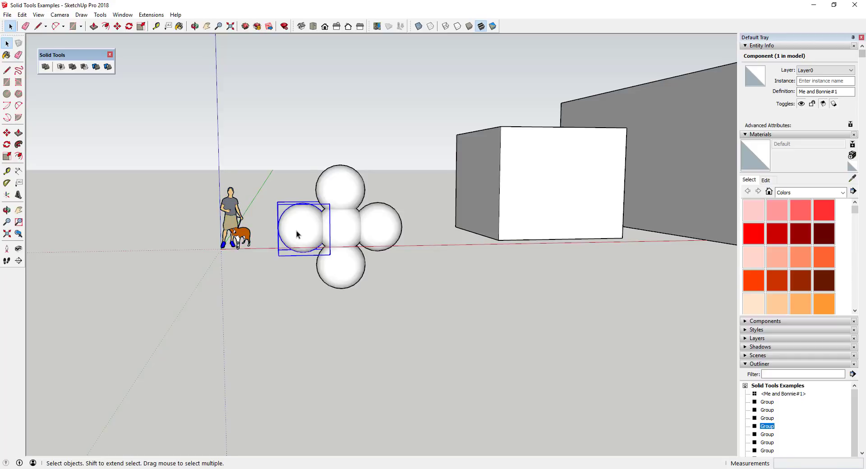
scroll(296, 226, "up", 3)
left_click(434, 220)
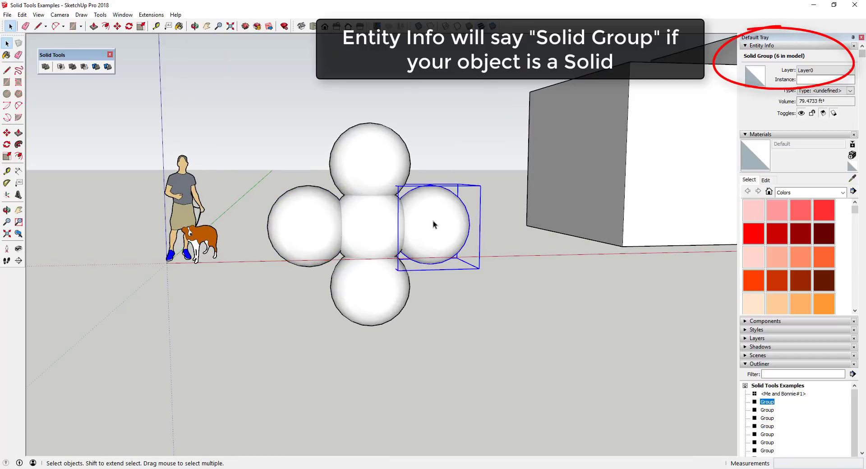
Move the selected side sphere out of the cluster so it stands apart from the other spheres.
key("m")
left_click_drag(434, 222, 479, 217)
middle_click_drag(479, 217, 467, 225)
key("space")
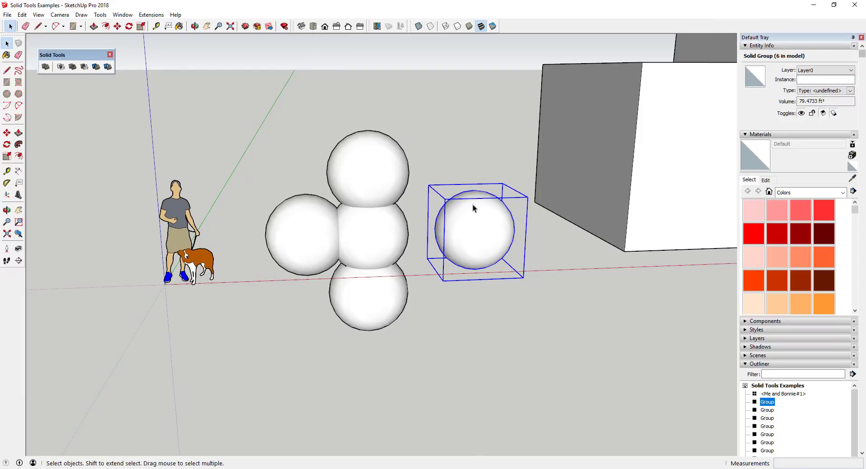
Open the separated sphere group for inspection and undo its move out of the cluster.
middle_click_drag(518, 216, 500, 243)
left_click(500, 242)
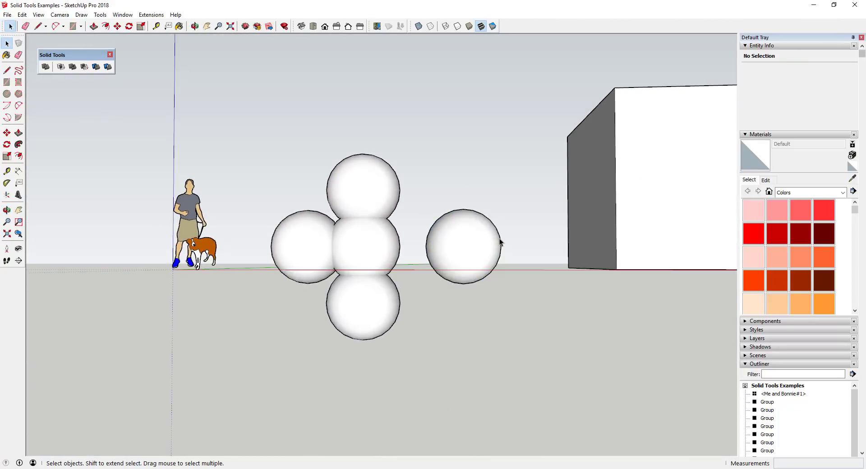
left_click(465, 237)
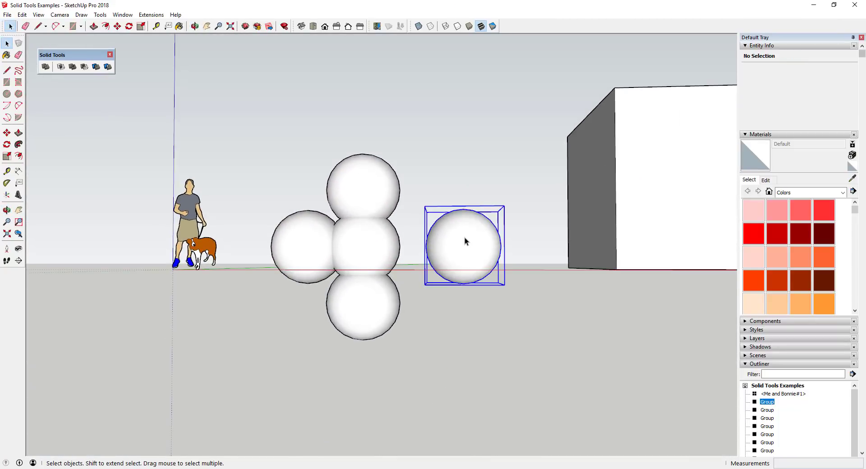
double_click(466, 237)
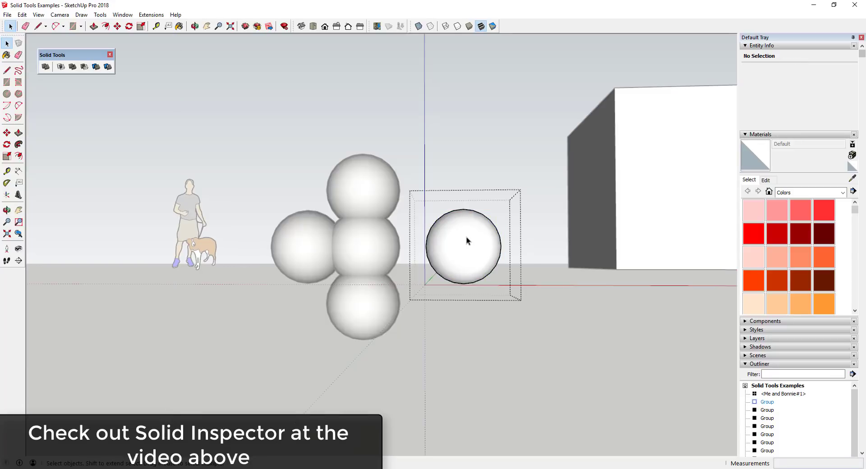
key("ctrl+z")
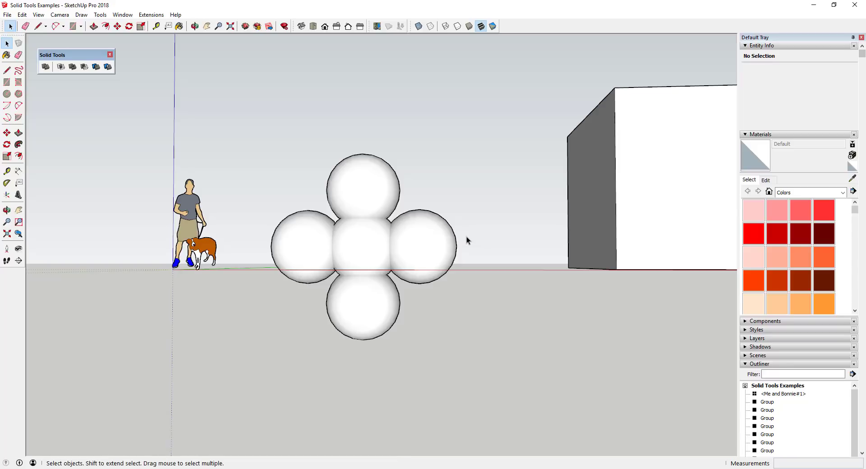
Turn on X-Ray display to show the overlaps inside the sphere cluster.
middle_click_drag(341, 230, 343, 257)
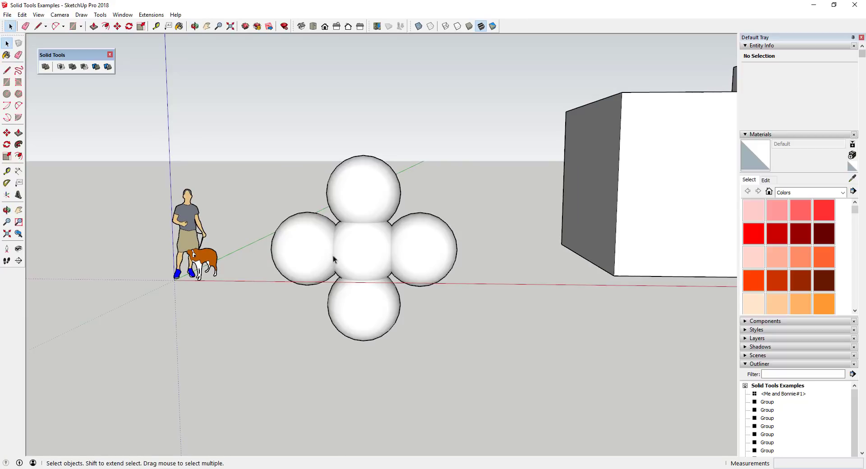
left_click(418, 26)
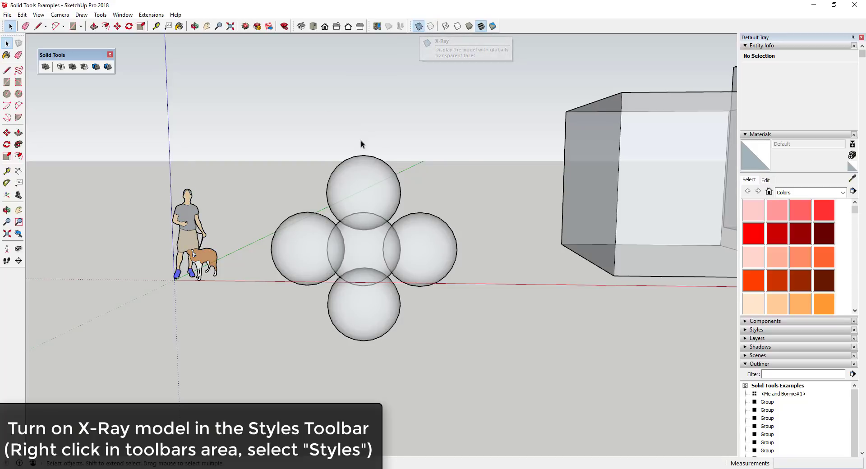
middle_click_drag(359, 141, 357, 183)
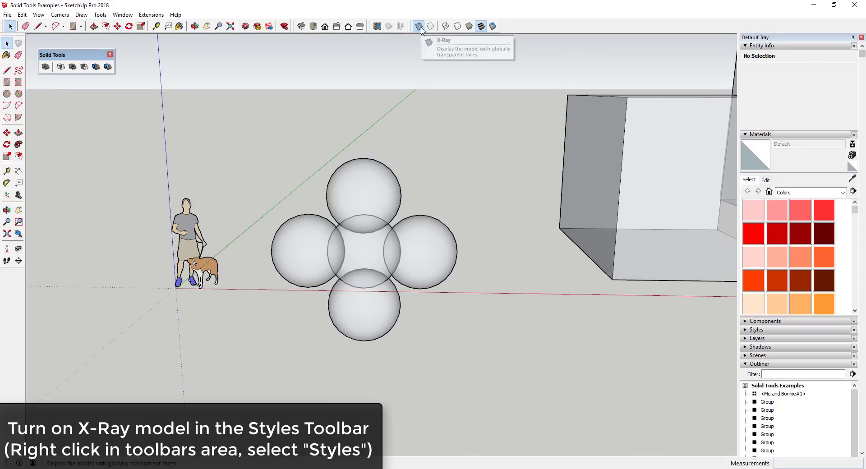
Examine the cones intersecting the box from below, comparing the view with X-Ray off and on.
scroll(293, 242, "down", 10)
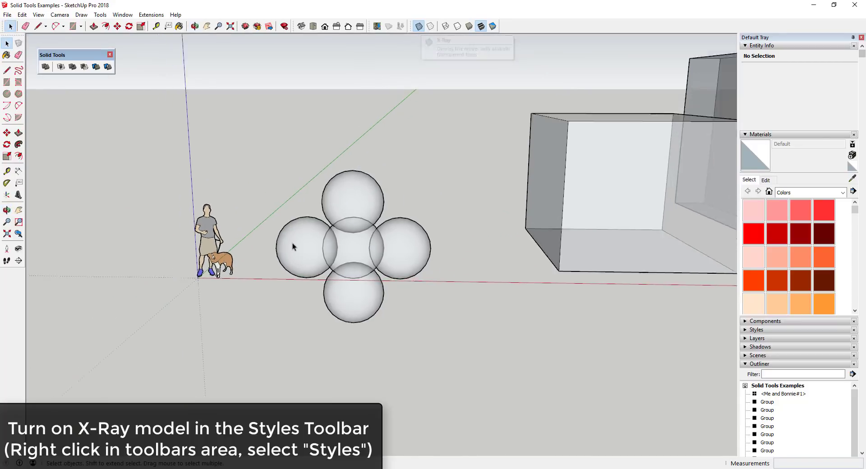
scroll(677, 235, "up", 3)
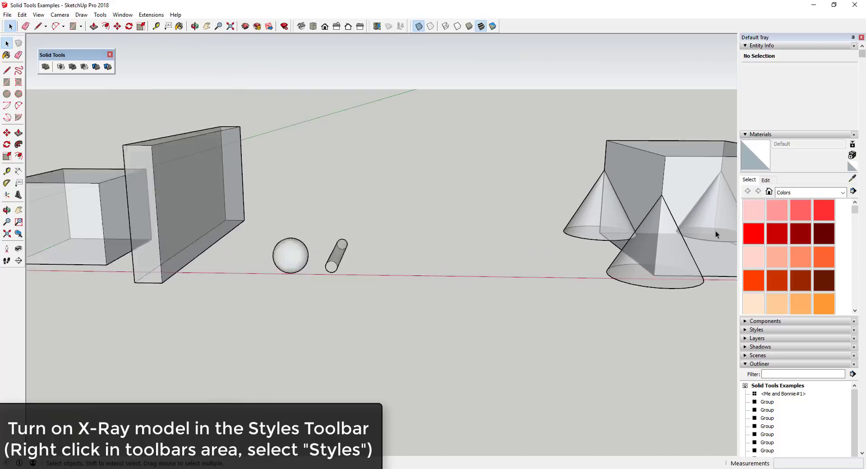
scroll(421, 174, "down", 6)
scroll(550, 215, "up", 8)
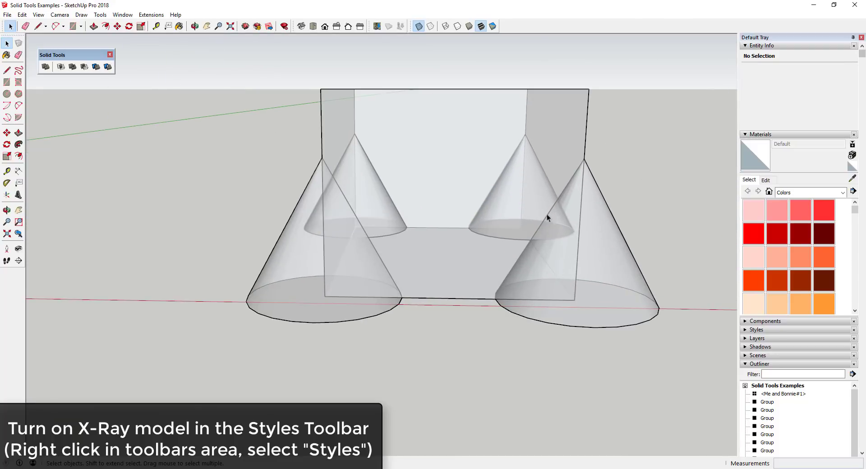
middle_click_drag(547, 217, 502, 48)
left_click(419, 26)
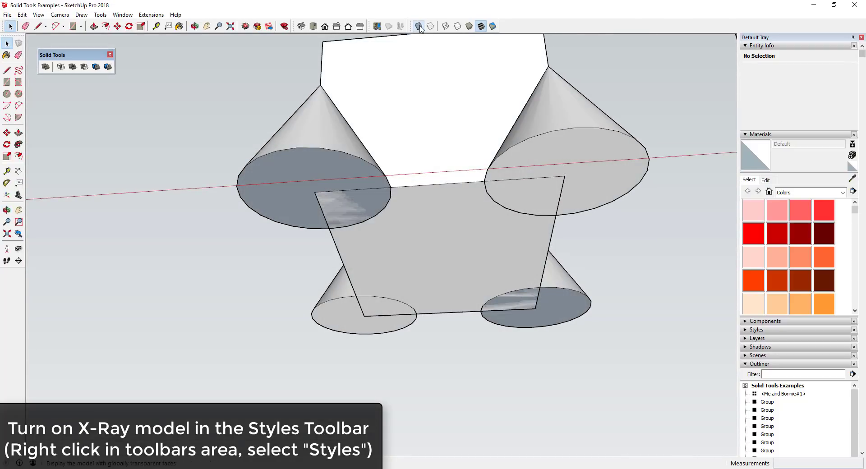
left_click(418, 26)
Select all five overlapping spheres and combine them into a single solid with Outer Shell.
middle_click_drag(437, 60, 609, 209)
scroll(543, 190, "down", 6)
scroll(264, 221, "up", 2)
scroll(214, 219, "up", 3)
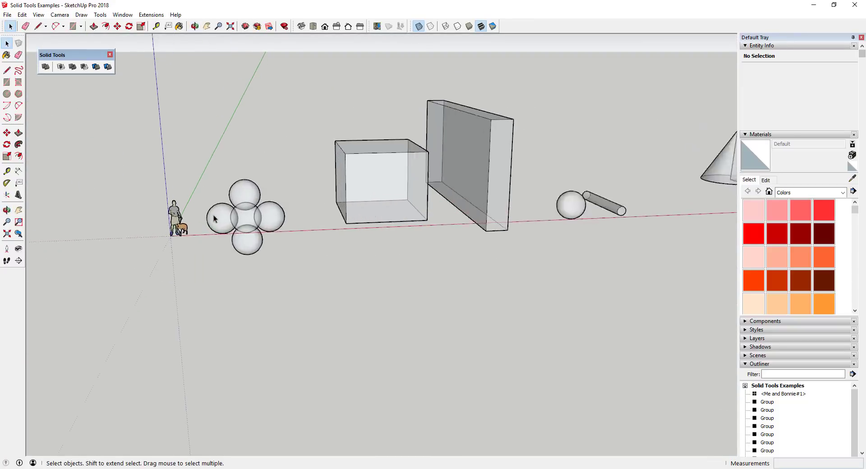
scroll(214, 218, "up", 2)
middle_click_drag(231, 213, 201, 166)
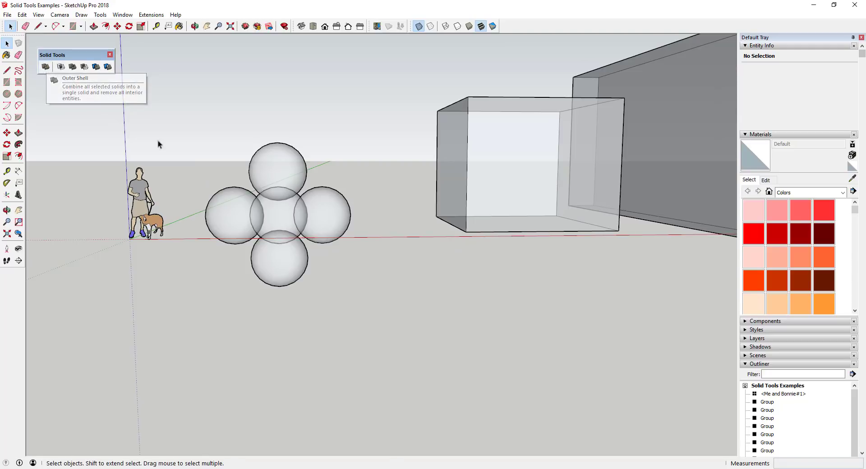
left_click_drag(203, 110, 355, 295)
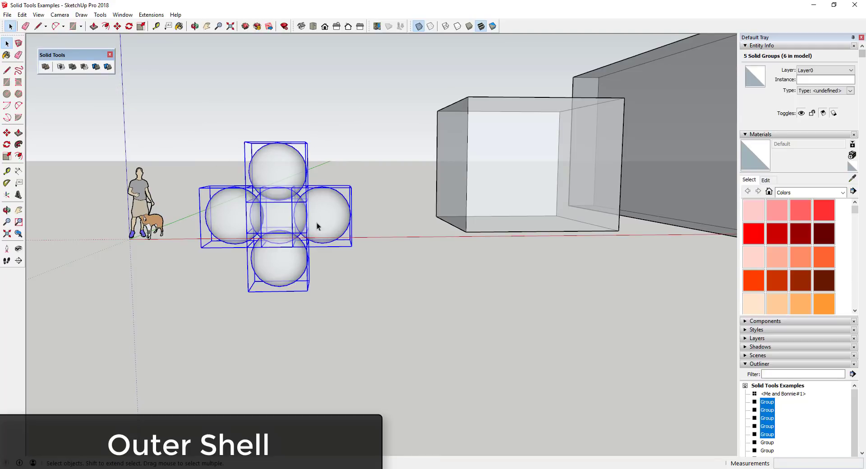
left_click(45, 68)
Inspect the combined sphere shell from several angles, turn off X-Ray and open its group for editing.
scroll(278, 215, "up", 3)
scroll(277, 212, "up", 1)
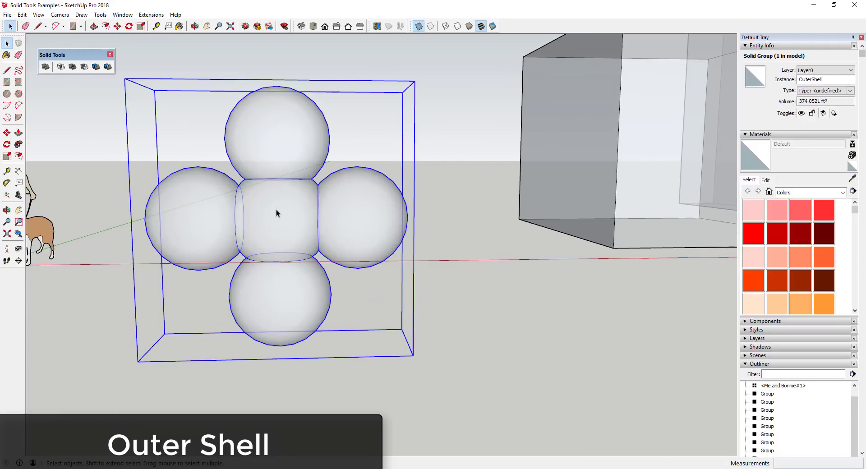
mouse_move(276, 211)
middle_mouse_down()
mouse_move(340, 216)
mouse_move(278, 212)
middle_mouse_up()
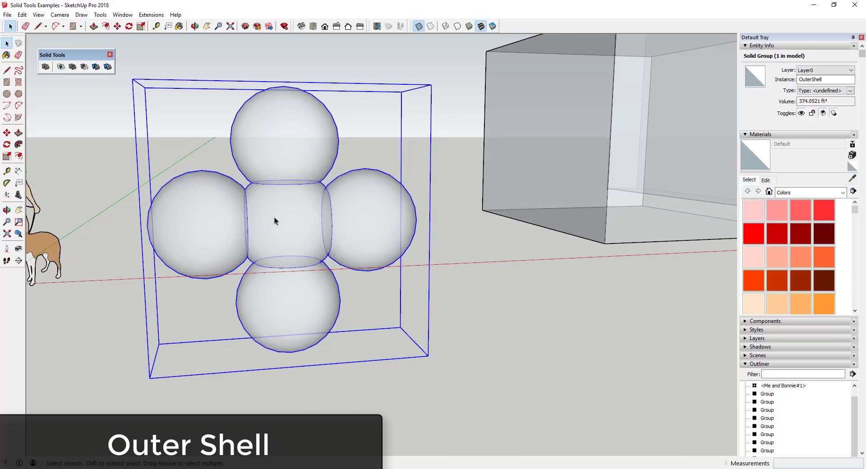
middle_click_drag(389, 224, 288, 216)
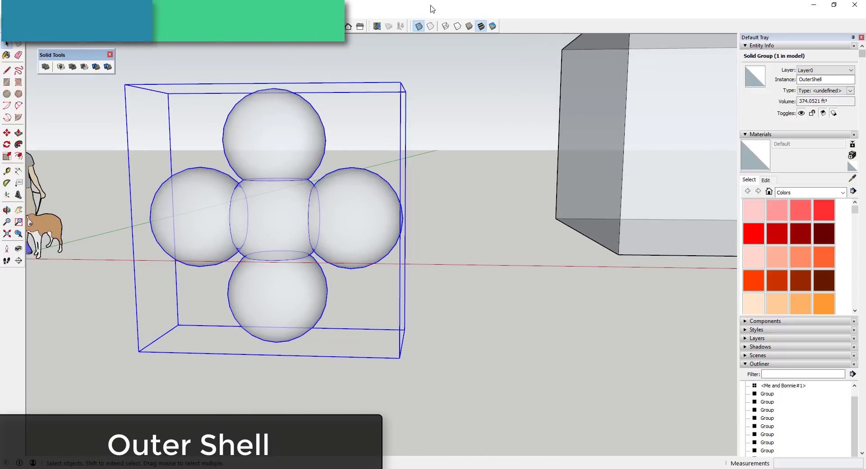
left_click(419, 28)
double_click(367, 215)
Erase the surface of one side sphere to look inside the shell, and undo the erasure.
left_click(361, 212)
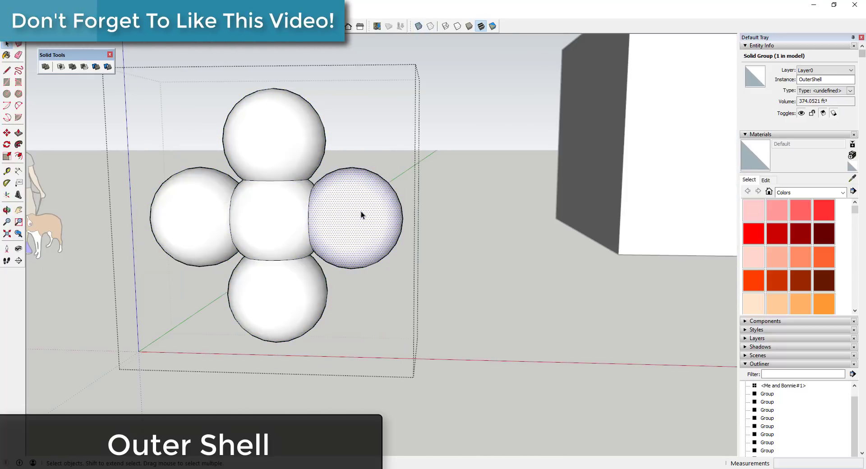
right_click(361, 212)
left_click(381, 237)
scroll(320, 221, "up", 4)
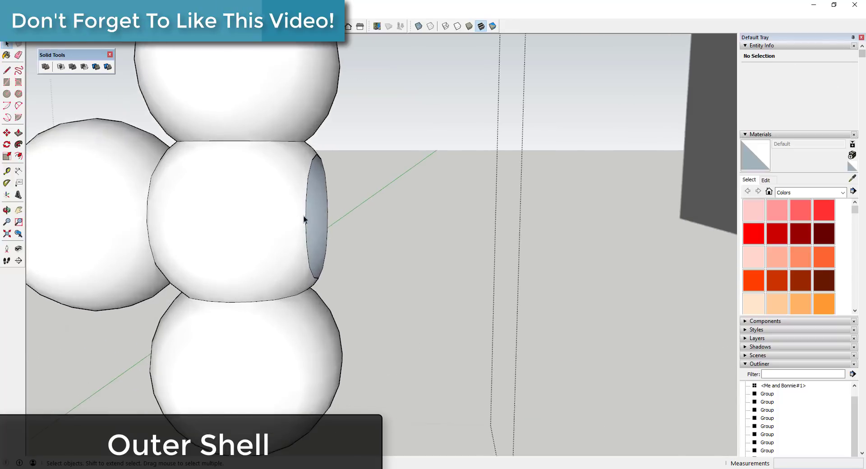
middle_click_drag(303, 219, 458, 226)
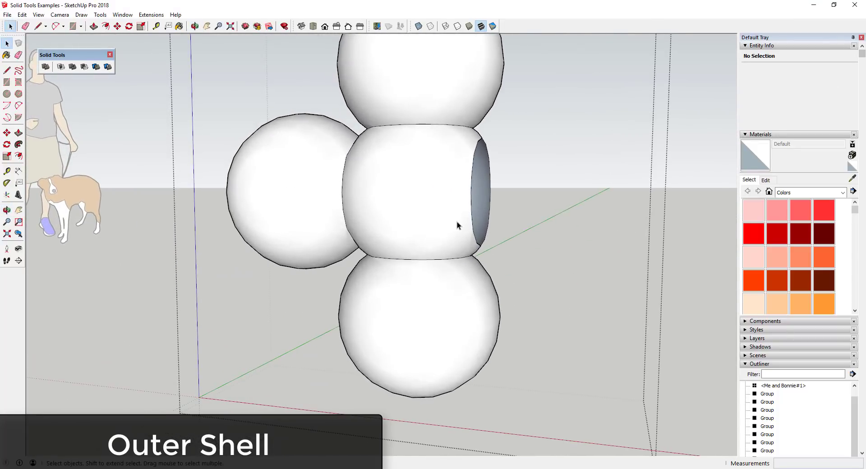
key("ctrl+z")
Turn X-Ray display back on for the combined sphere shell.
scroll(508, 178, "down", 5)
left_click(418, 27)
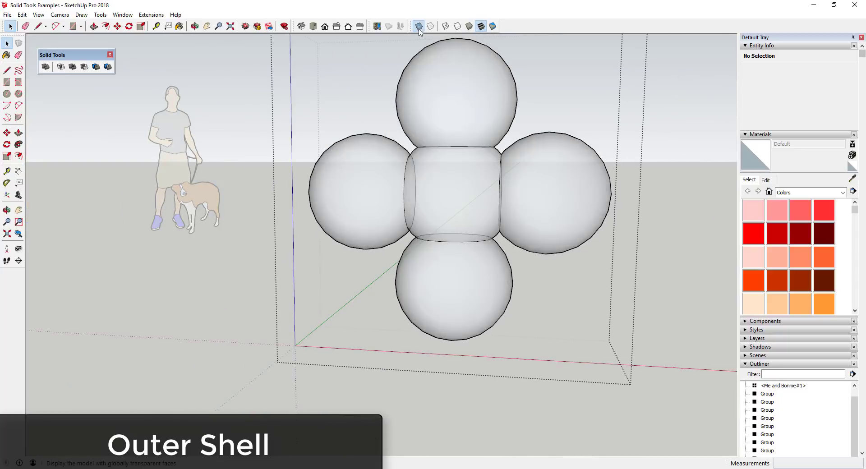
key("space")
scroll(424, 156, "down", 3)
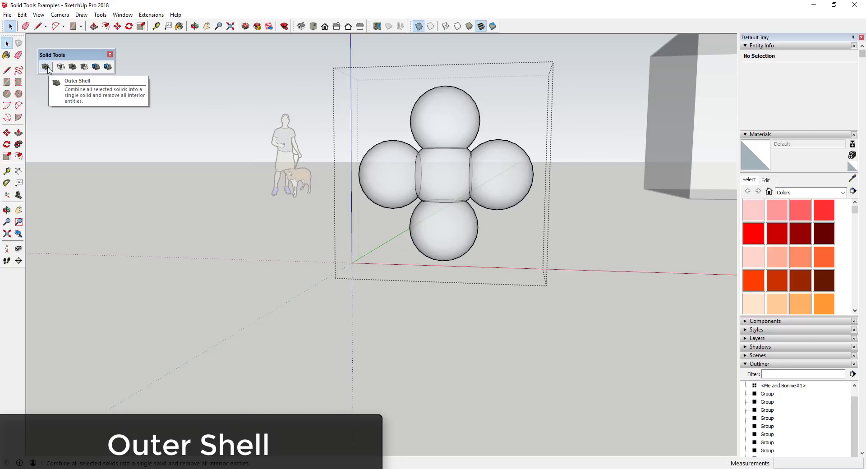
Leave the sphere shell's group and select the shell as a whole object.
key("Escape")
left_click(479, 186)
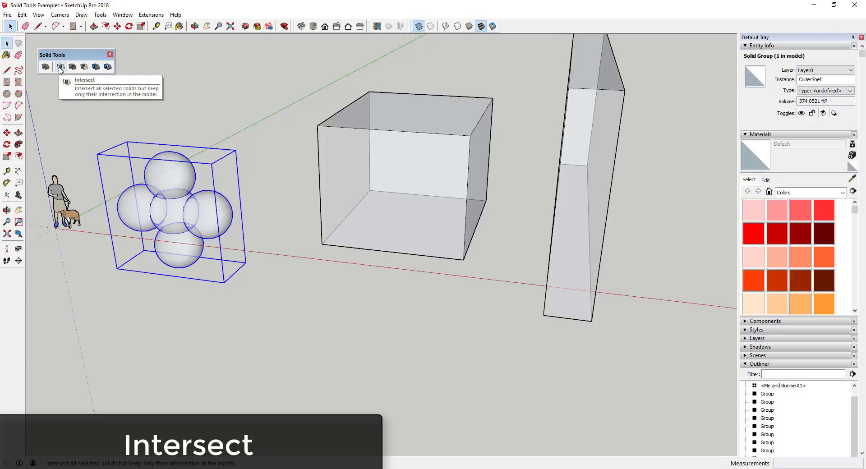
Move the tall box into the cube so that it passes through its middle, and turn off X-Ray display.
left_click(601, 161)
key("m")
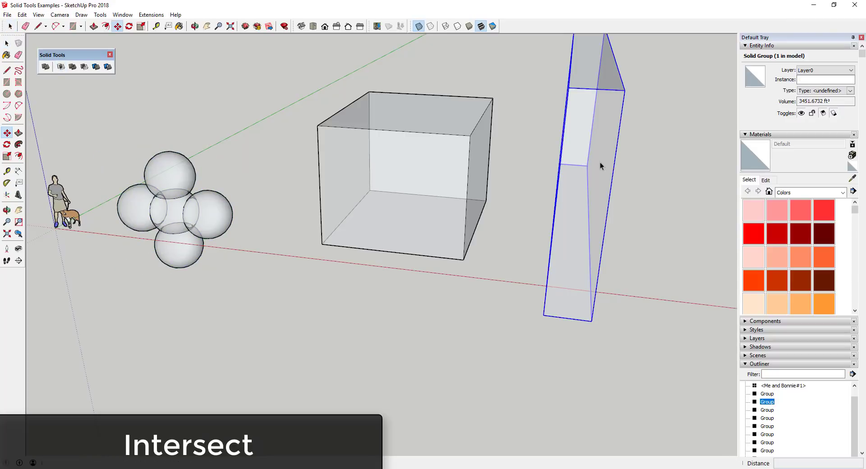
left_click(600, 162)
left_click(385, 141)
mouse_move(385, 141)
middle_mouse_down()
mouse_move(379, 119)
mouse_move(392, 149)
middle_mouse_up()
left_click(418, 25)
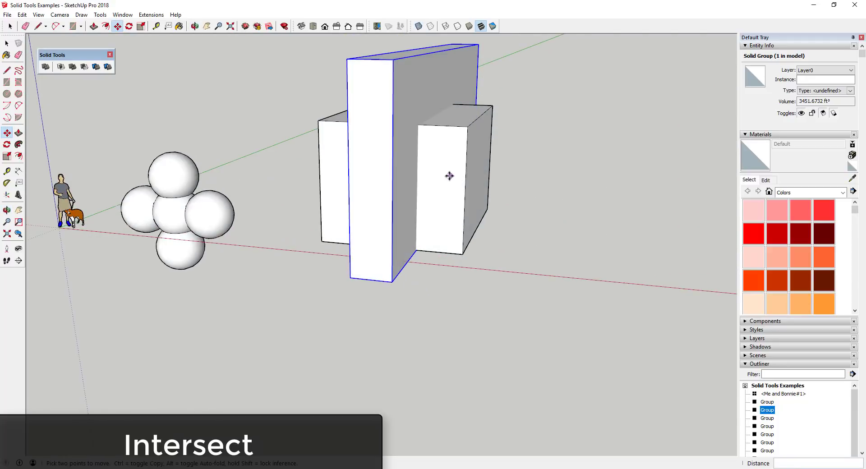
Select the cube and the tall box and reduce them to their shared volume with Intersect.
scroll(446, 171, "down", 5)
key("space")
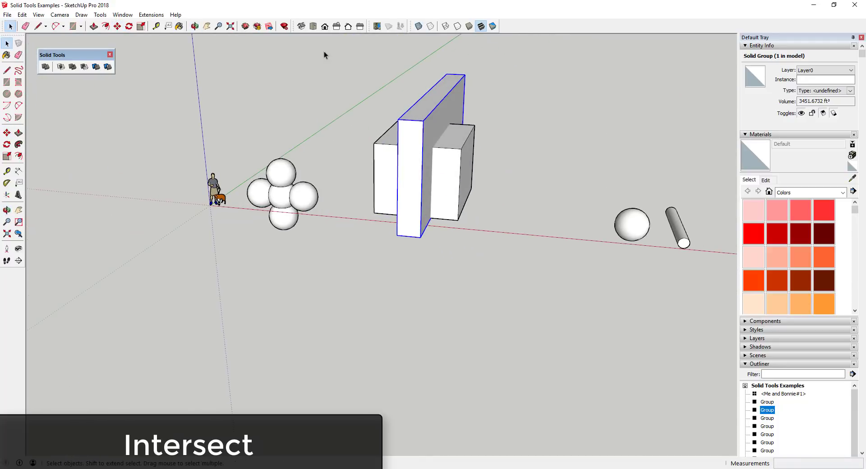
left_click_drag(343, 57, 524, 259)
left_click(62, 69)
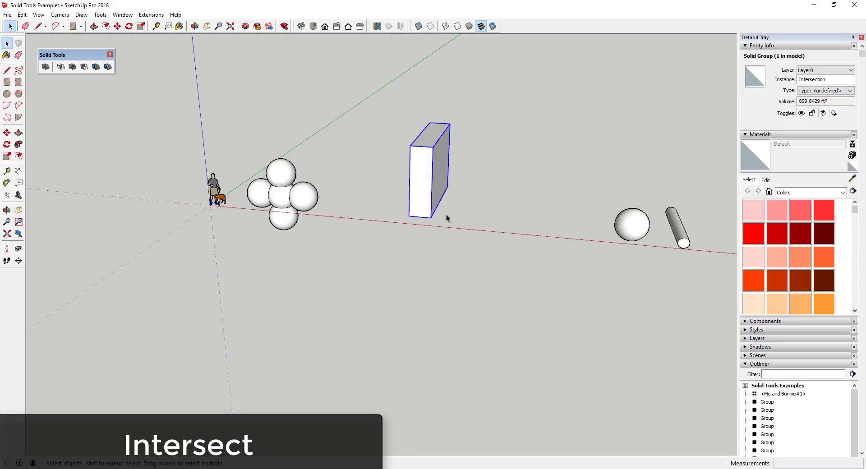
scroll(451, 158, "up", 3)
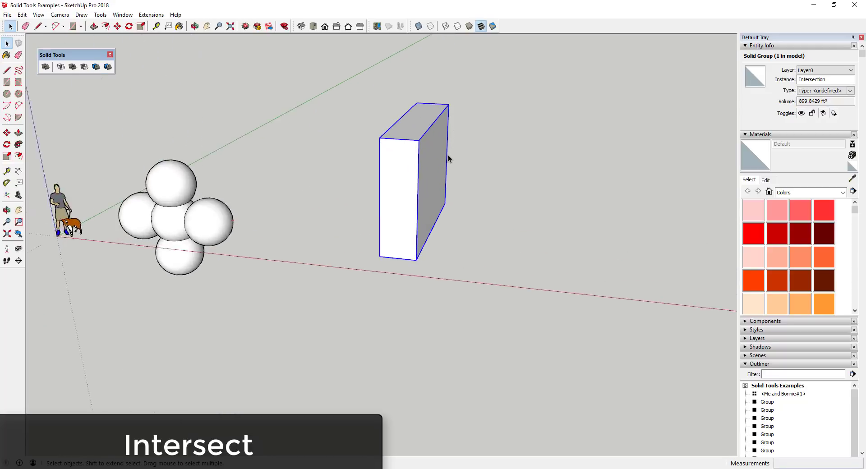
Undo the intersection of the cube and the tall box.
scroll(450, 133, "down", 3)
scroll(449, 137, "down", 2)
key("ctrl+z")
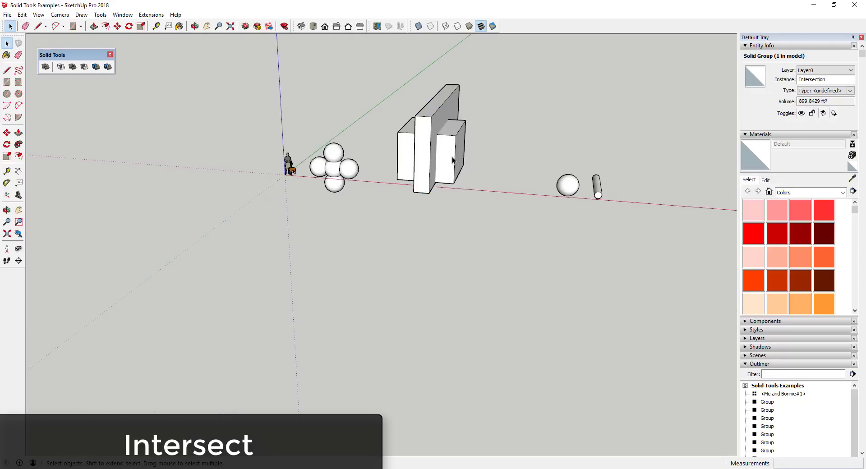
Move the small cylinder so that it runs through the centre of the neighbouring single sphere.
key("m")
scroll(591, 192, "up", 3)
left_click(593, 193)
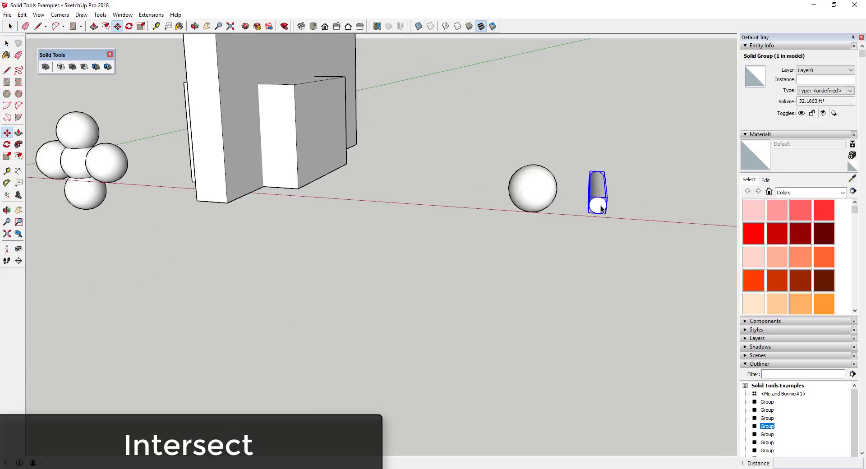
left_click(528, 197)
middle_click_drag(528, 198, 440, 157)
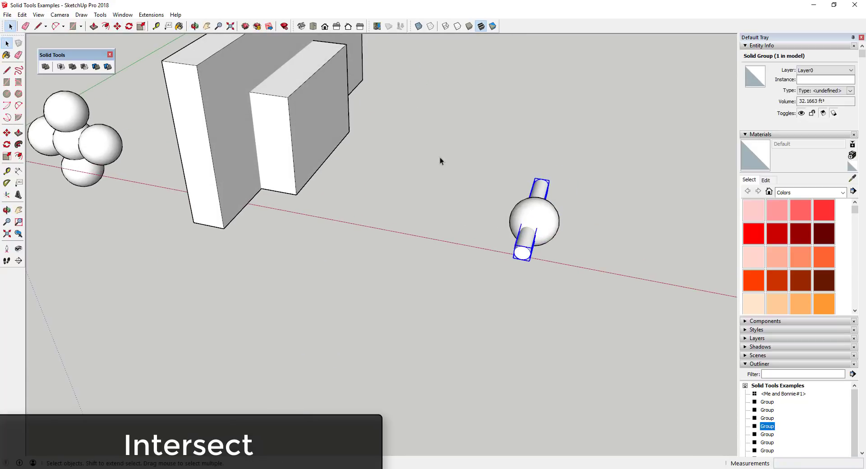
Select the sphere and the cylinder through it and keep only their overlap with Intersect.
key("space")
left_click_drag(481, 133, 612, 311)
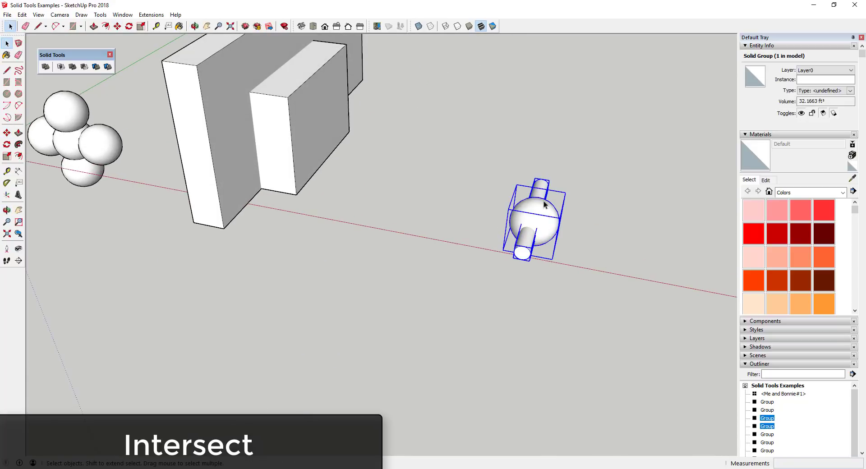
left_click(61, 67)
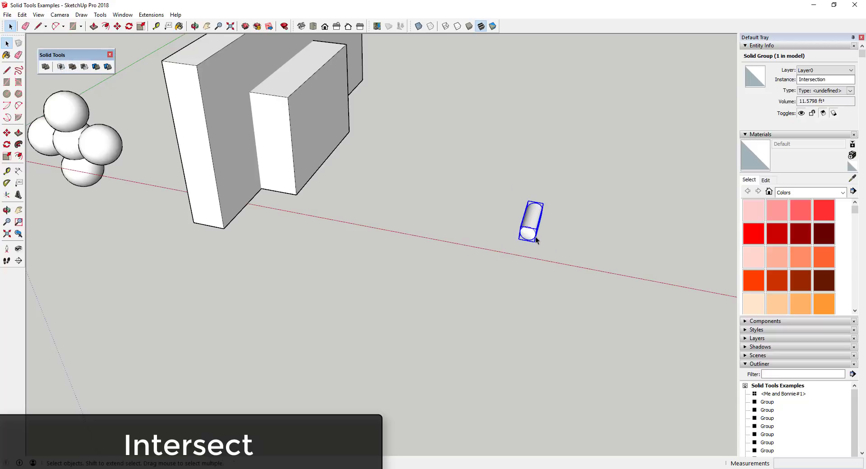
Inspect the ends of the intersected cylinder from several angles and undo the intersection with the sphere.
scroll(539, 239, "up", 6)
middle_click_drag(543, 238, 344, 180)
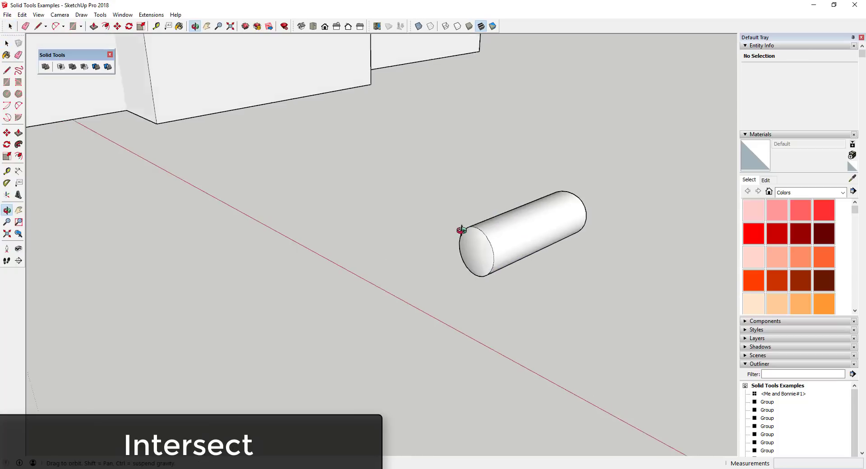
middle_click_drag(460, 234, 311, 159)
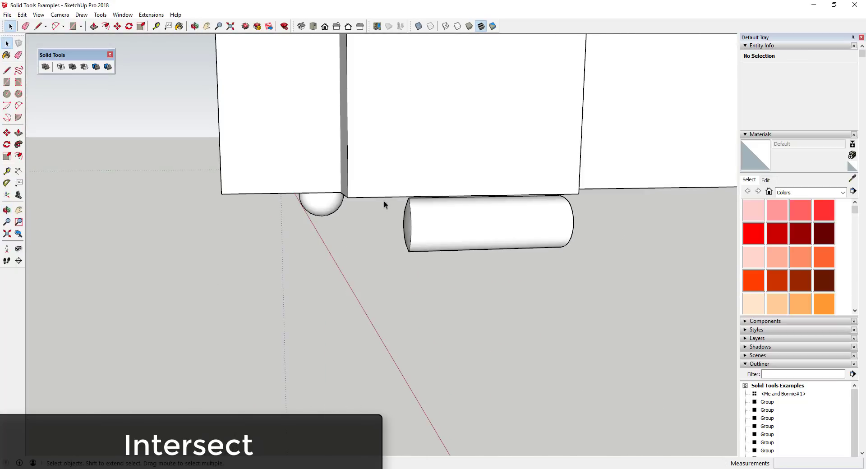
scroll(414, 238, "up", 5)
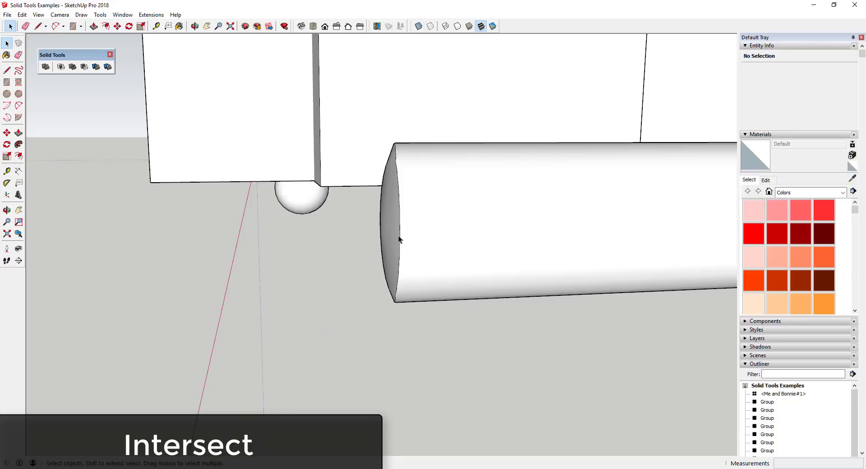
scroll(399, 235, "down", 6)
middle_click_drag(477, 216, 553, 309)
scroll(497, 239, "up", 5)
scroll(496, 240, "down", 5)
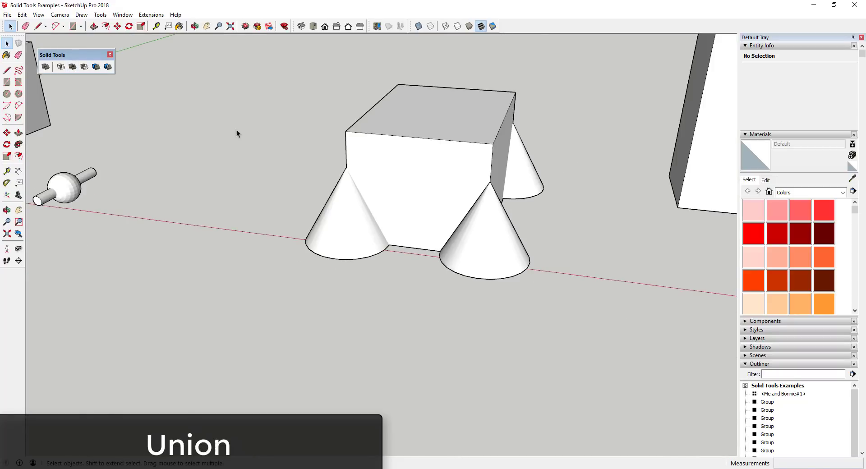
Select the block and its four corner cones, turn on X-Ray display and combine them into one solid with Union.
left_click_drag(259, 56, 619, 332)
left_click(415, 25)
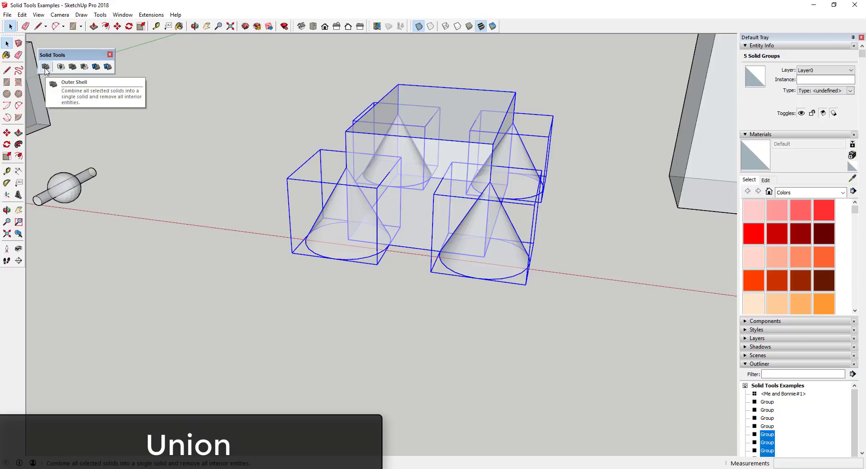
middle_click_drag(547, 273, 568, 256)
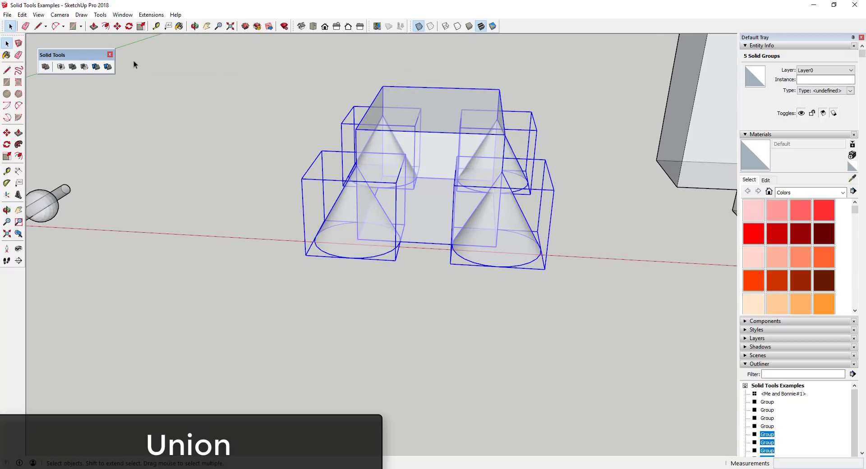
left_click(74, 71)
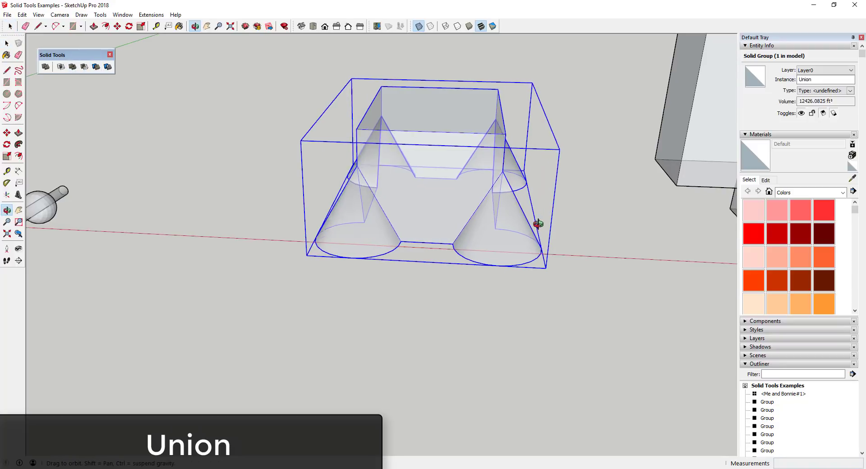
mouse_move(537, 225)
middle_mouse_down()
mouse_move(672, 252)
mouse_move(538, 266)
mouse_move(533, 221)
middle_mouse_up()
scroll(398, 143, "up", 3)
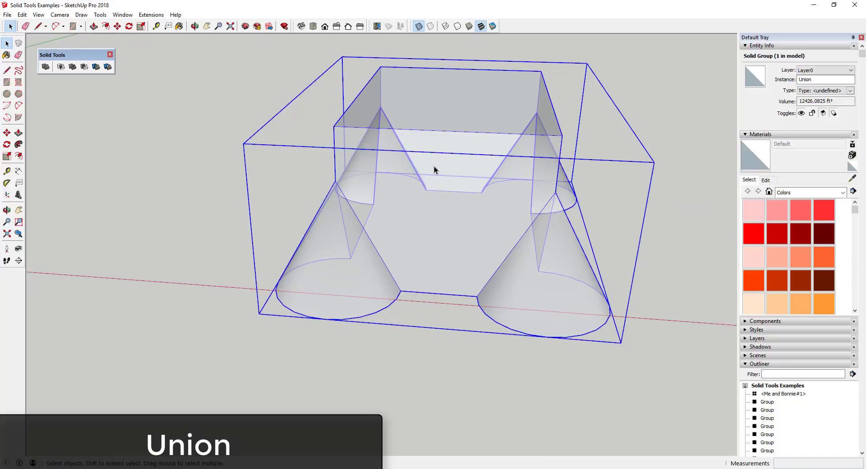
Combine the first crossing pair of hollow box and round tube with Outer Shell and inspect the interior from above.
scroll(435, 170, "down", 3)
scroll(460, 215, "down", 2)
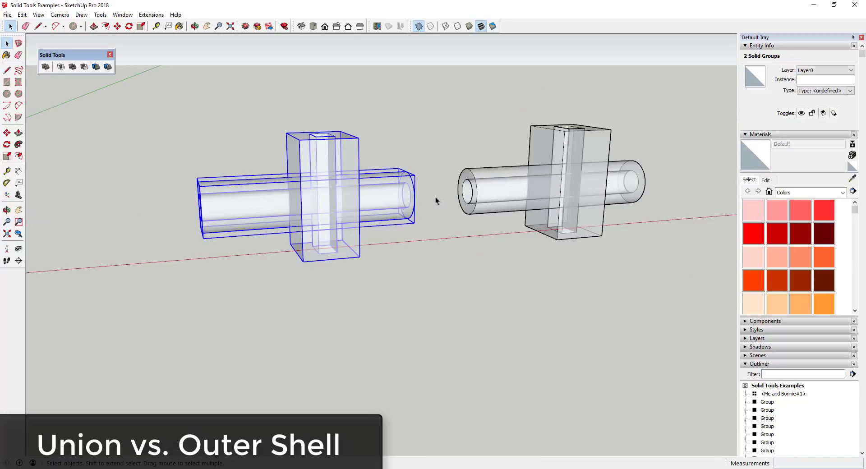
scroll(431, 188, "up", 1)
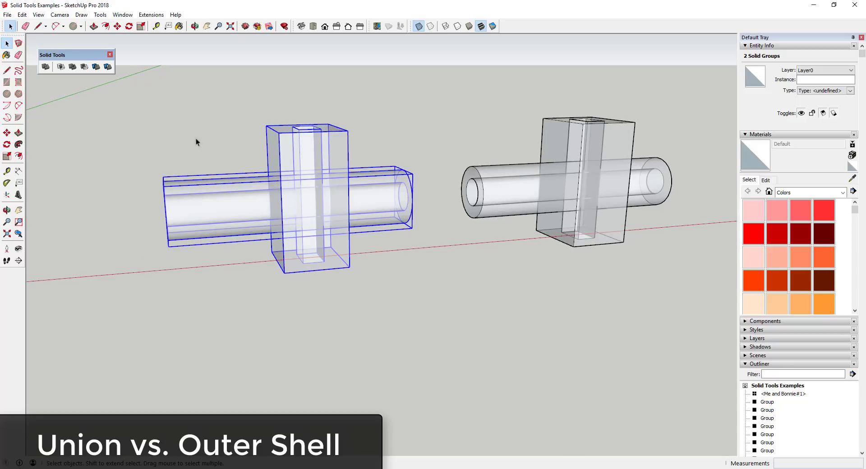
left_click(46, 66)
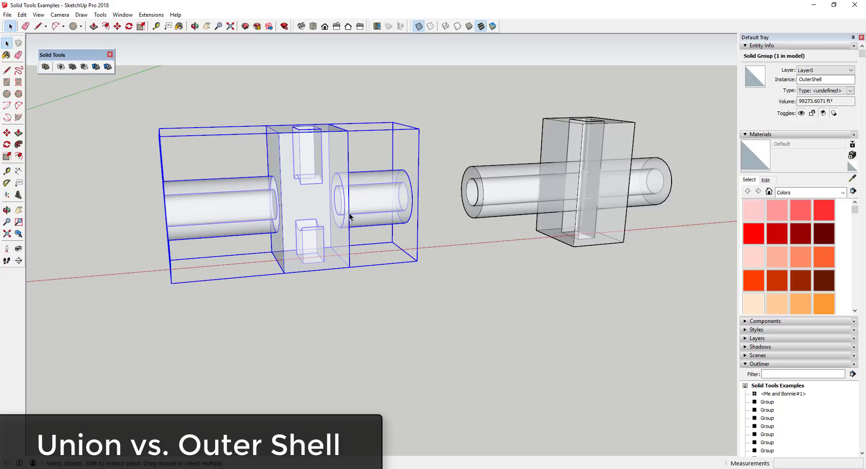
key("o")
left_click_drag(332, 205, 265, 133)
key("space")
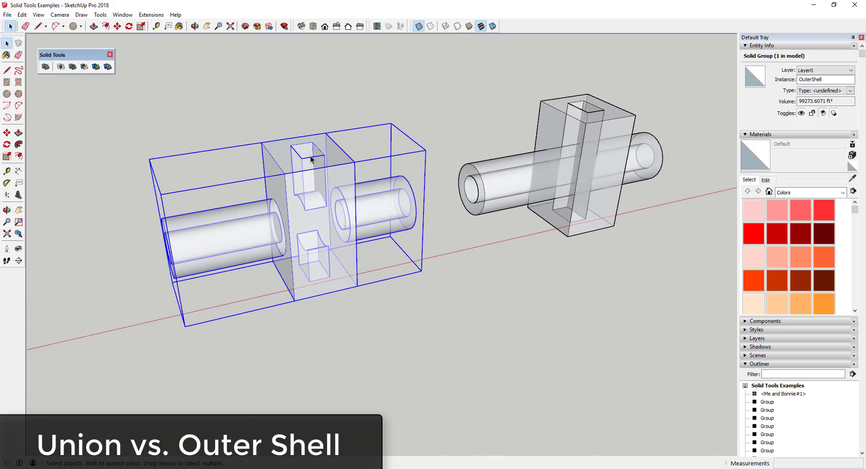
middle_click_drag(372, 207, 298, 178)
scroll(310, 197, "up", 2)
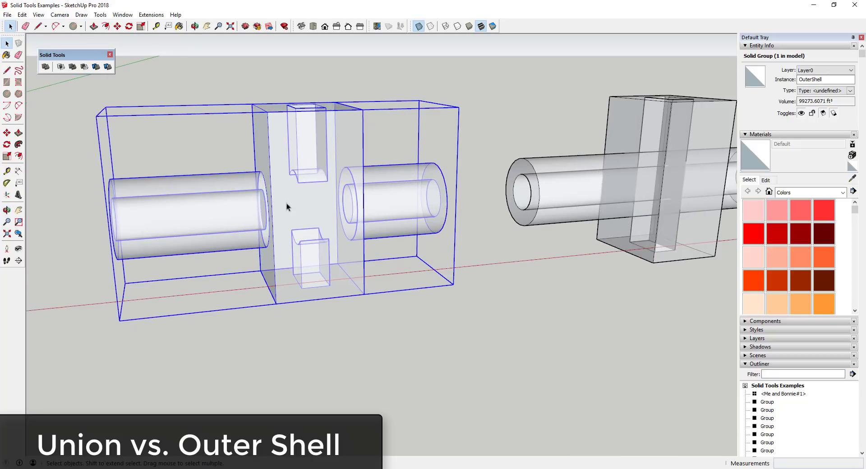
Select the second crossing pair of hollow box and round tube and combine them with Union.
scroll(311, 212, "down", 4)
left_click(410, 323)
scroll(292, 228, "down", 2)
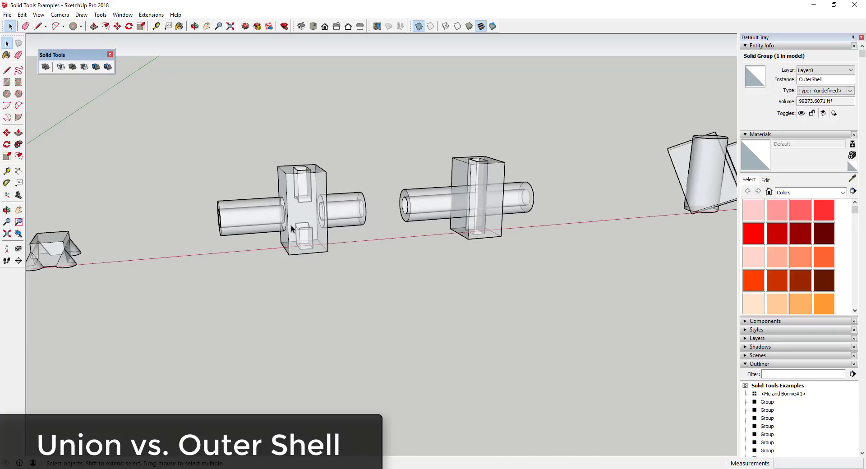
scroll(441, 186, "up", 1)
left_click_drag(350, 104, 547, 279)
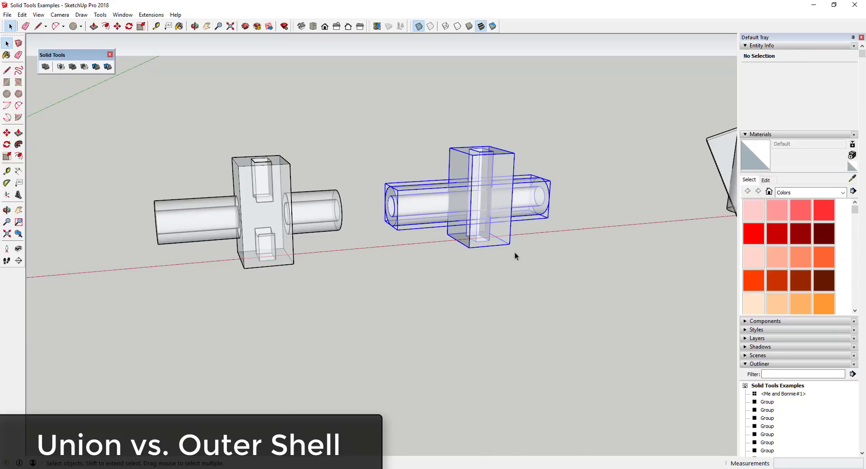
scroll(519, 196, "up", 3)
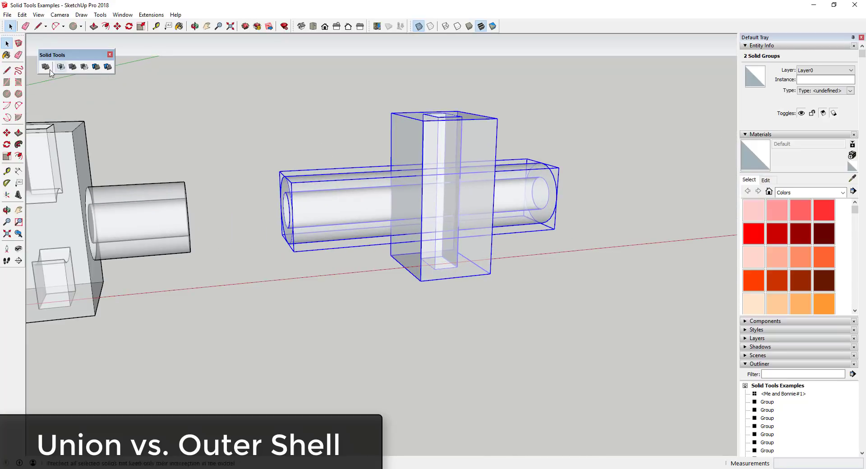
left_click(73, 67)
Compare the interior of the Union tube crossing with that of the Outer Shell crossing, selecting the Outer Shell group.
scroll(448, 207, "up", 4)
middle_click_drag(439, 199, 381, 171)
scroll(465, 191, "down", 5)
scroll(294, 194, "up", 3)
key("space")
left_click(250, 191)
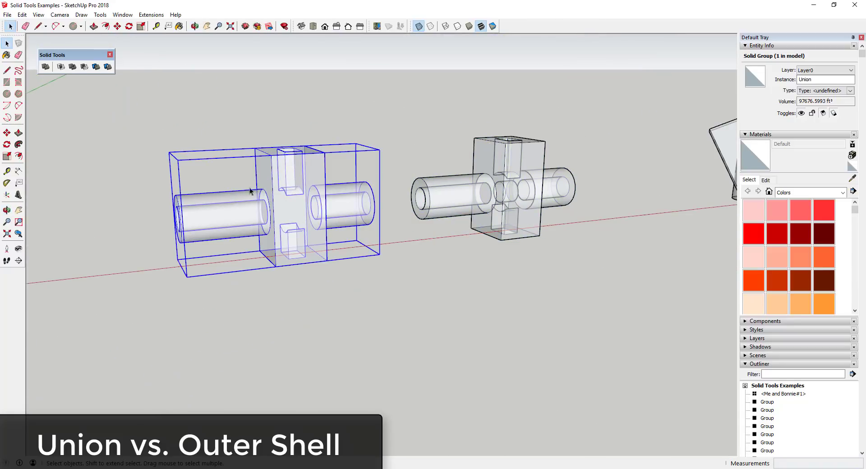
left_click(46, 67)
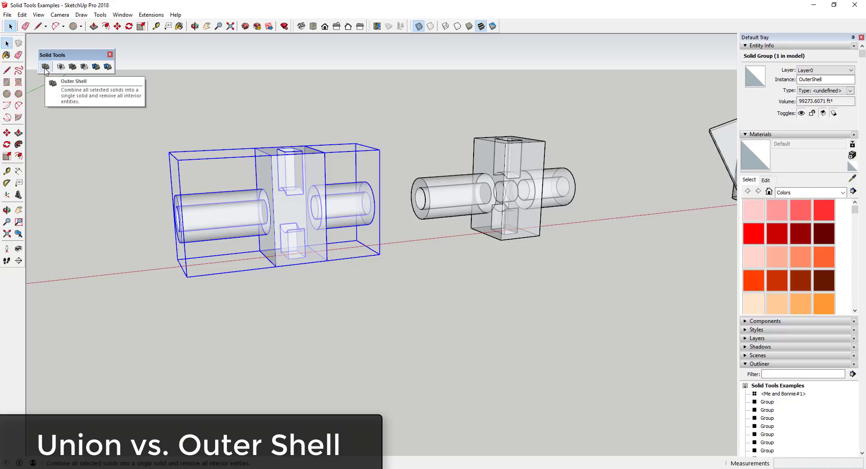
scroll(540, 201, "up", 3)
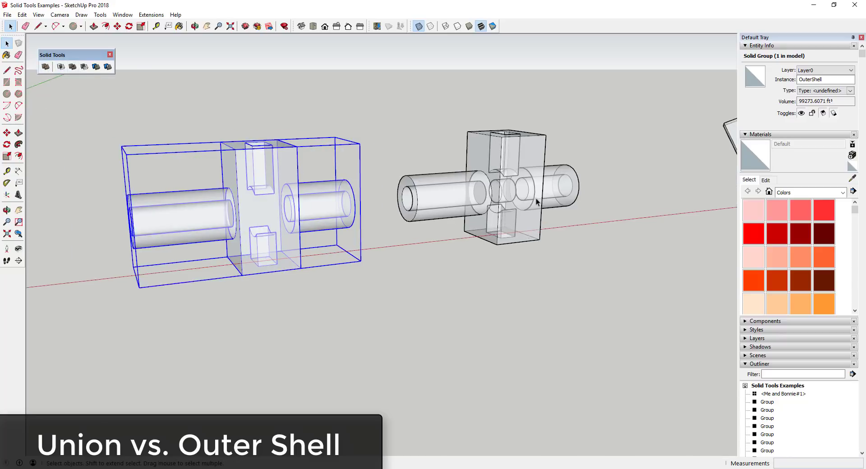
scroll(517, 193, "down", 3)
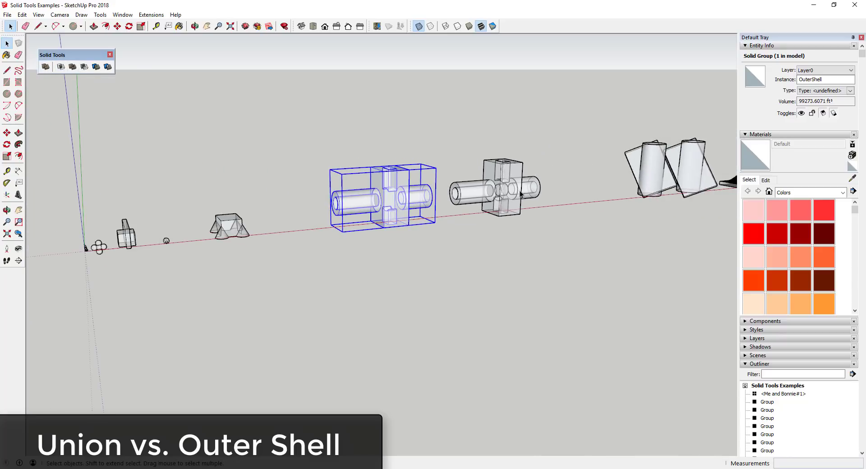
Turn off X-Ray display and select the tilted slab crossing the first of the two large upright cylinders.
scroll(514, 193, "up", 1)
scroll(505, 193, "down", 2)
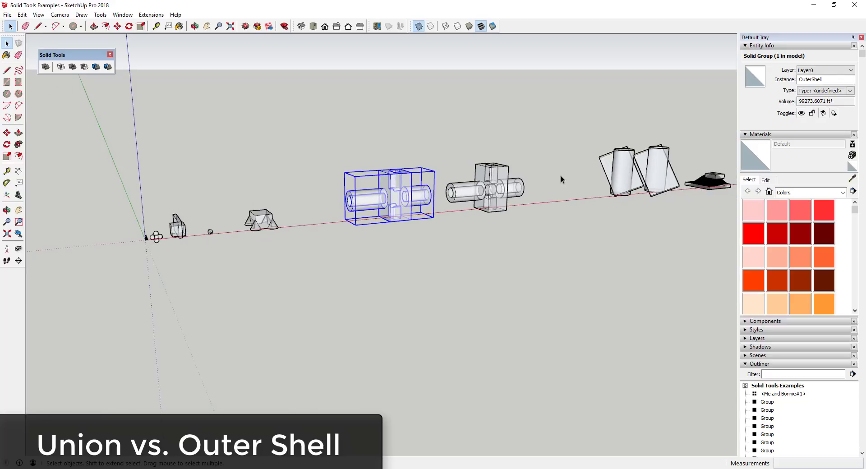
left_click(420, 27)
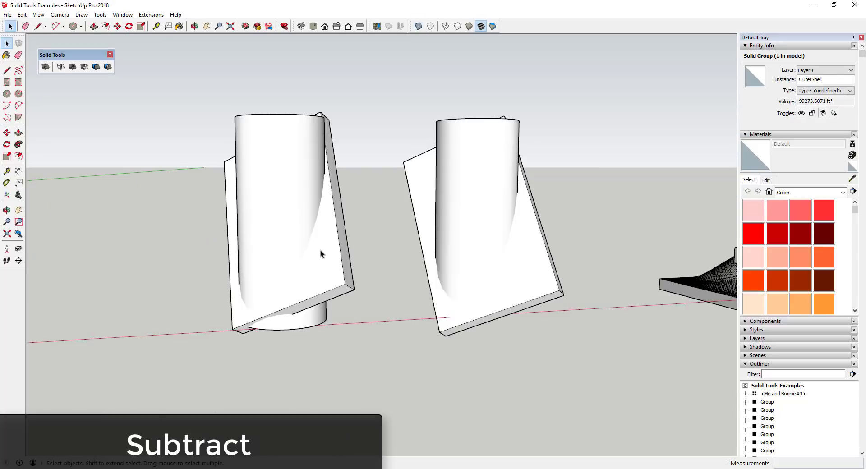
middle_click_drag(320, 250, 279, 248)
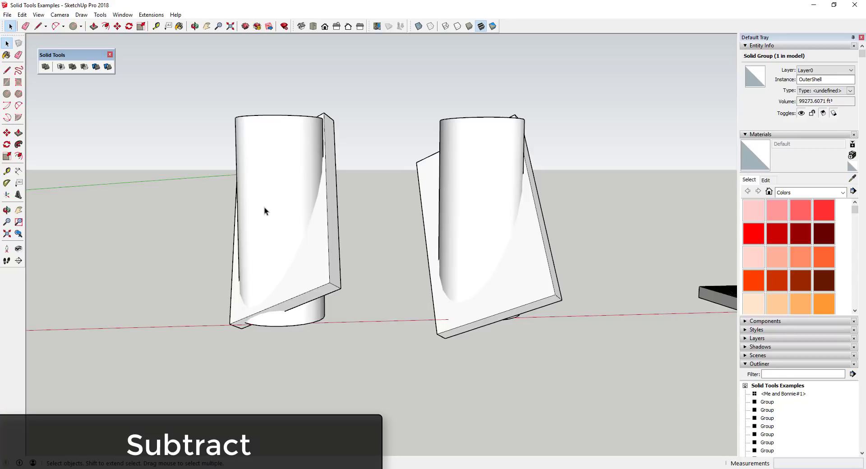
left_click(313, 270)
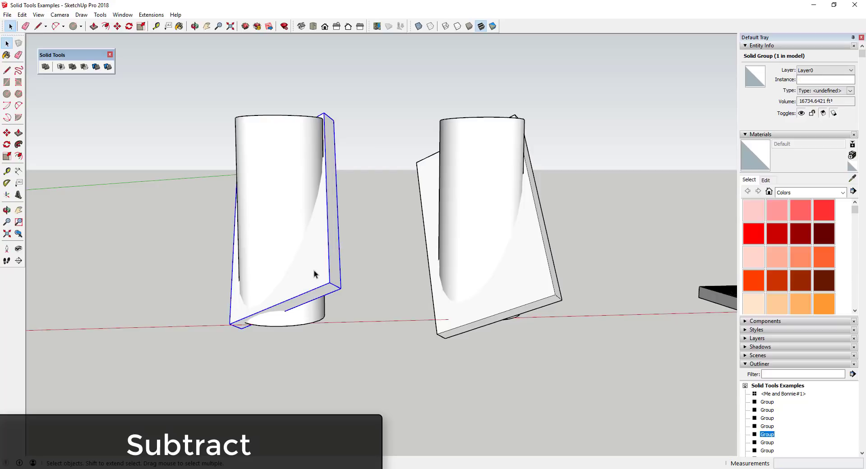
Subtract the tilted slab from the first upright cylinder and inspect the cut through the cylinder.
middle_click_drag(313, 270, 276, 247)
left_click(367, 293)
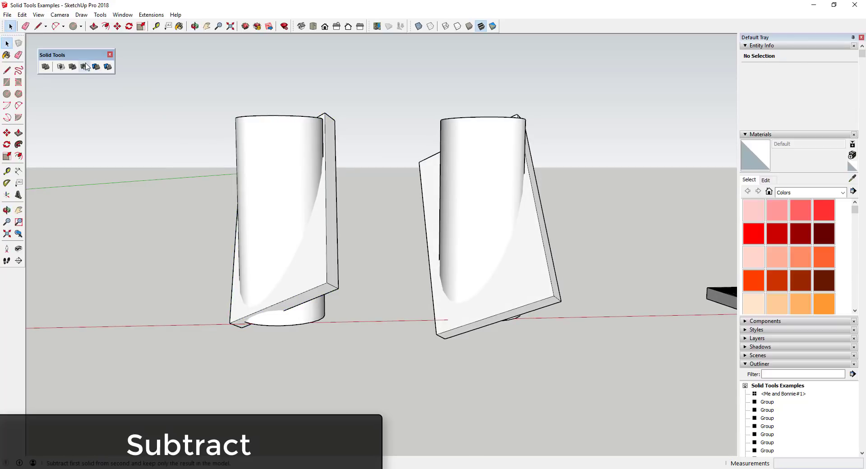
left_click(85, 67)
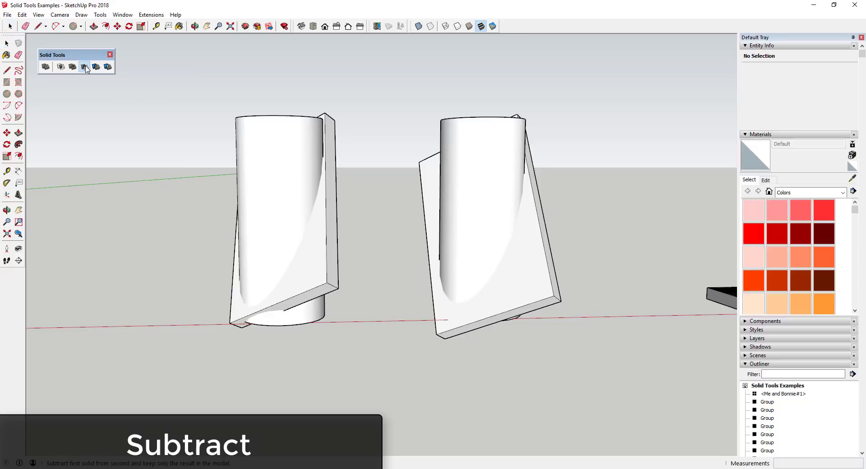
left_click(315, 267)
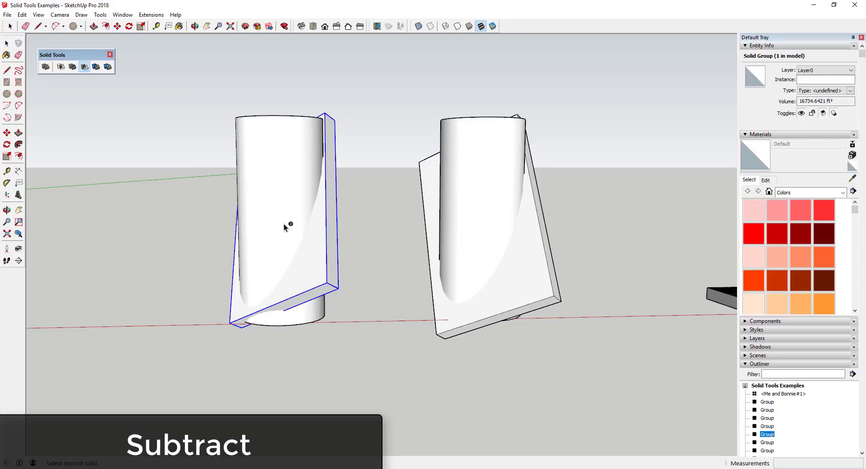
left_click(270, 192)
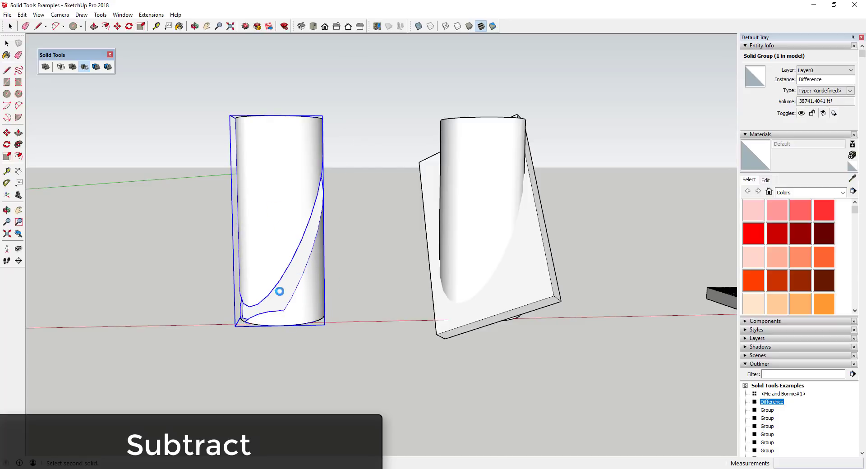
middle_click_drag(280, 315, 299, 284)
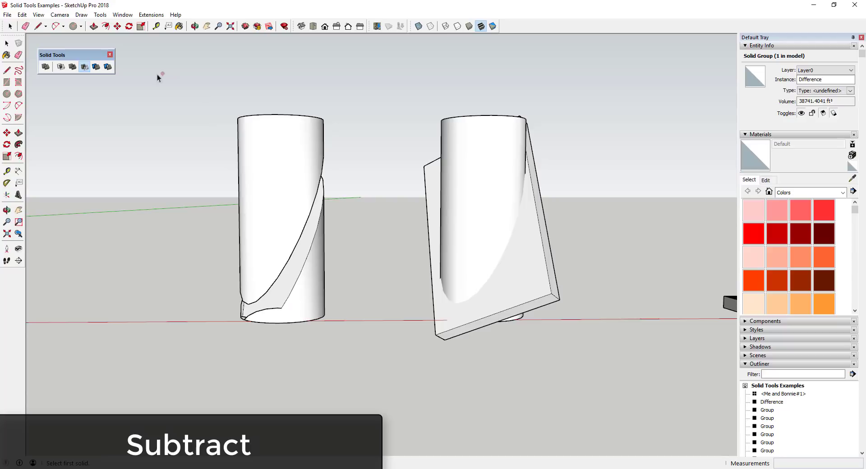
Subtract the second upright cylinder from the tilted slab crossing it and inspect the opening in the slab.
left_click(84, 67)
left_click(474, 191)
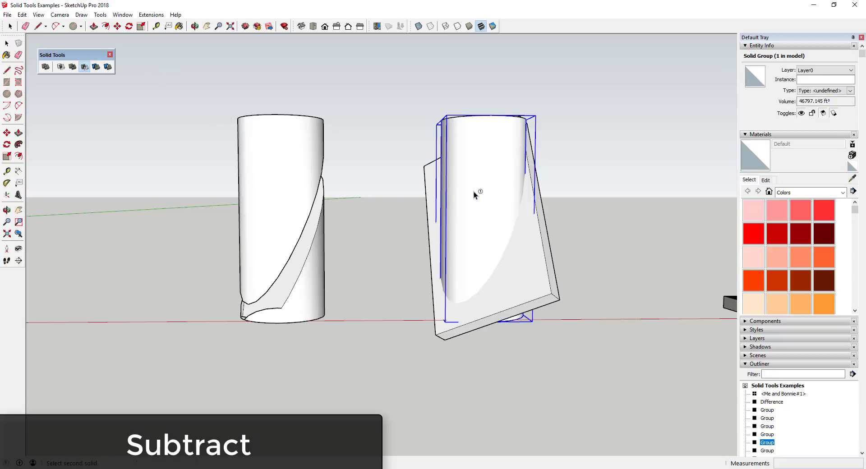
left_click(537, 277)
middle_click_drag(512, 231, 505, 51)
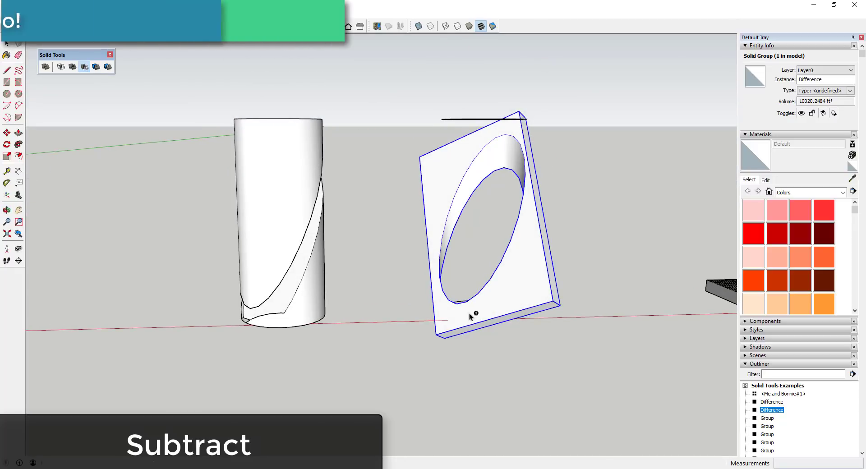
scroll(506, 237, "up", 3)
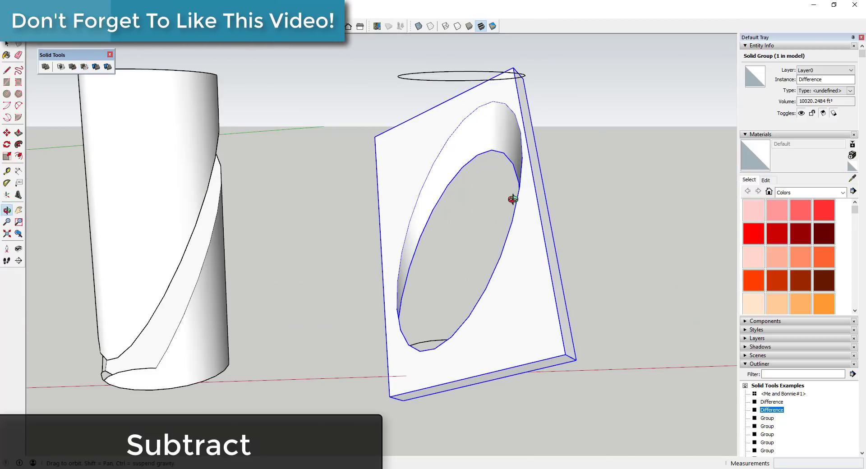
middle_click_drag(513, 251, 541, 180)
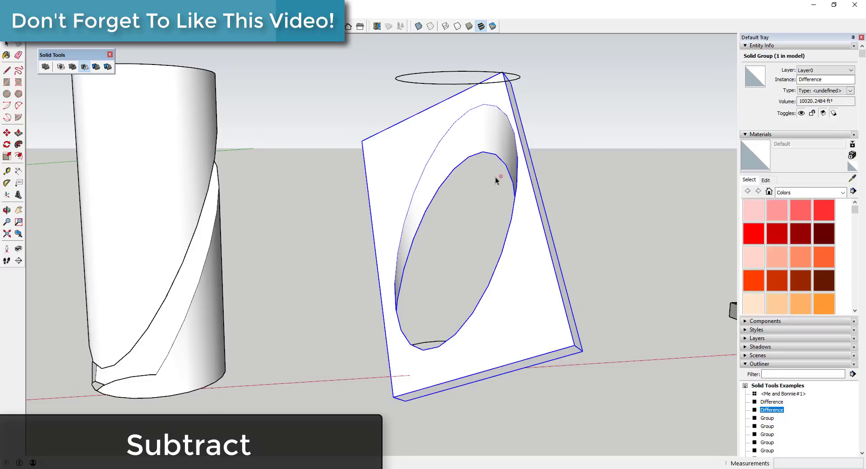
Examine the gridded terrain solid and the box overlapping its hill from above and from the front.
scroll(478, 174, "down", 4)
middle_click_drag(504, 195, 451, 191)
scroll(451, 188, "down", 2)
scroll(586, 228, "up", 6)
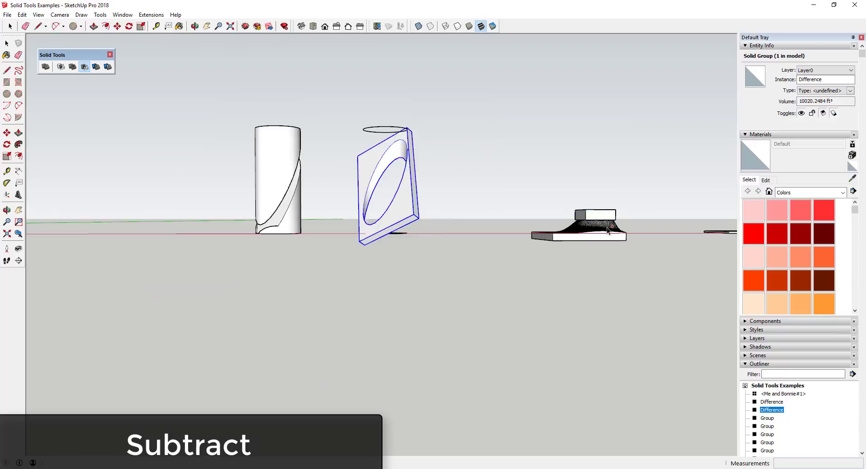
key("space")
mouse_move(666, 215)
middle_mouse_down()
mouse_move(499, 285)
mouse_move(649, 267)
middle_mouse_up()
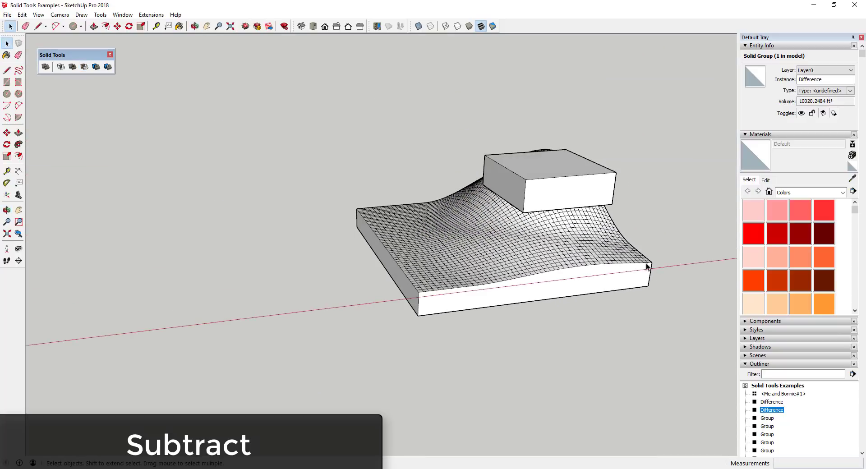
scroll(646, 256, "up", 4)
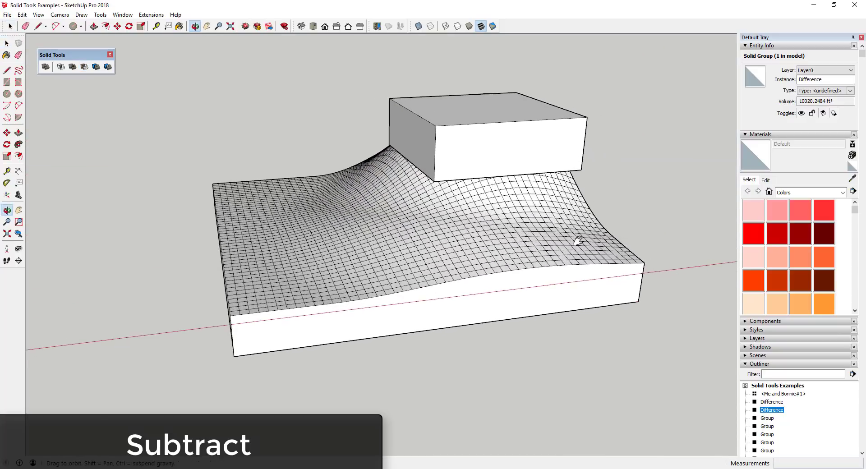
mouse_move(491, 196)
middle_mouse_down()
mouse_move(466, 247)
mouse_move(407, 192)
mouse_move(353, 172)
mouse_move(429, 164)
middle_mouse_up()
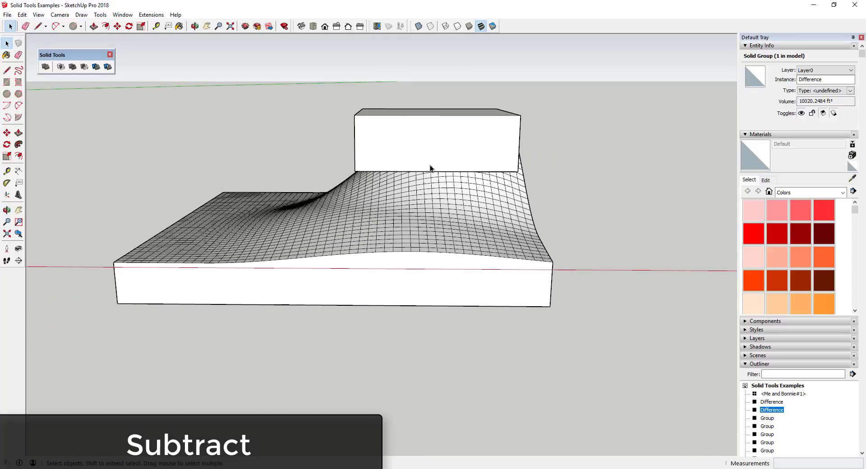
Lift the box along the blue axis to expose the terrain's hill, and return it to its original place.
left_click(432, 163)
key("m")
left_click(432, 158)
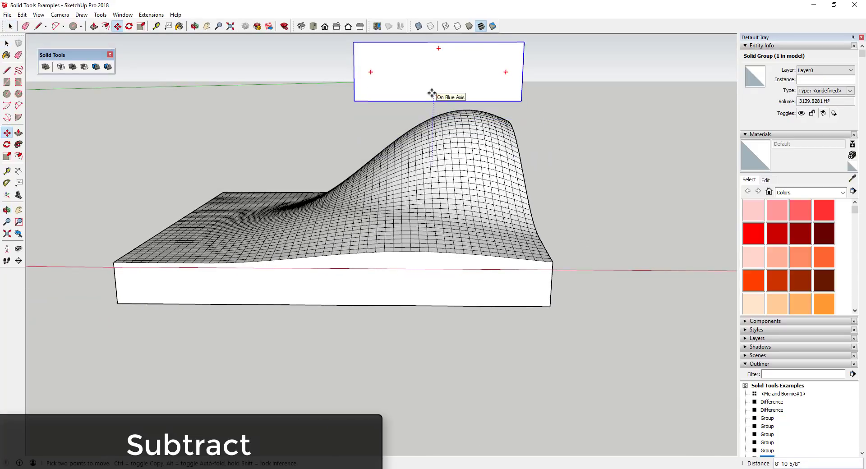
left_click(470, 147)
middle_click_drag(470, 147, 474, 184)
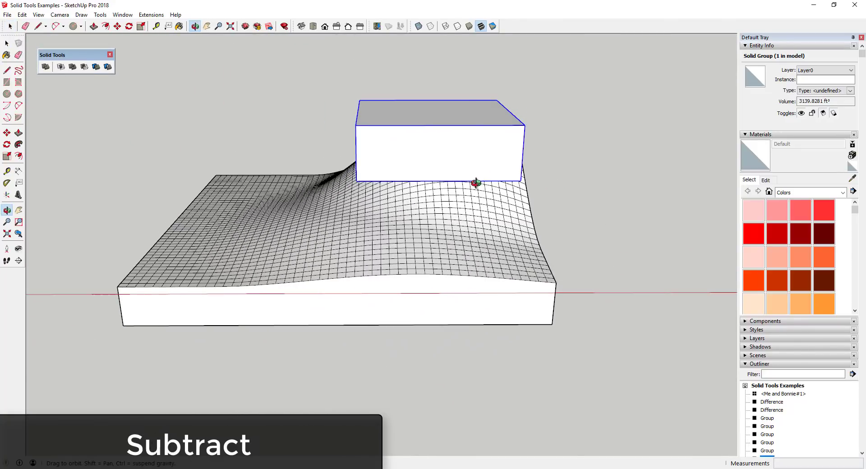
Subtract the box from the terrain solid and inspect the flat pad cut into the hill.
left_click(597, 180)
left_click(84, 67)
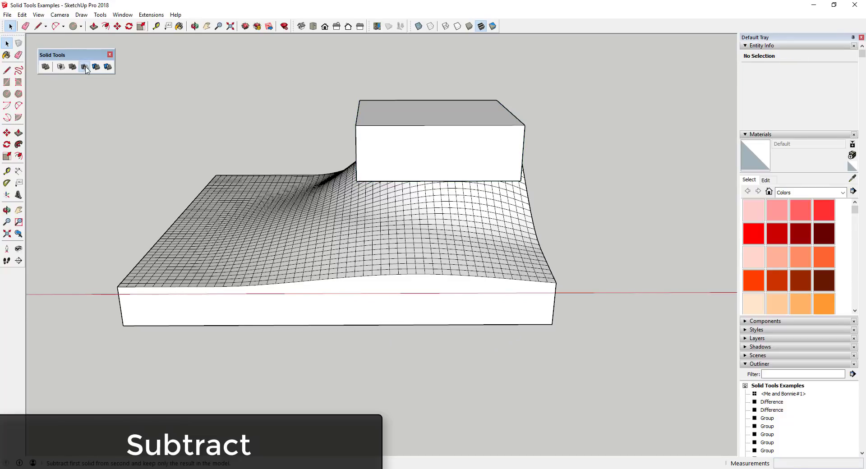
left_click(421, 145)
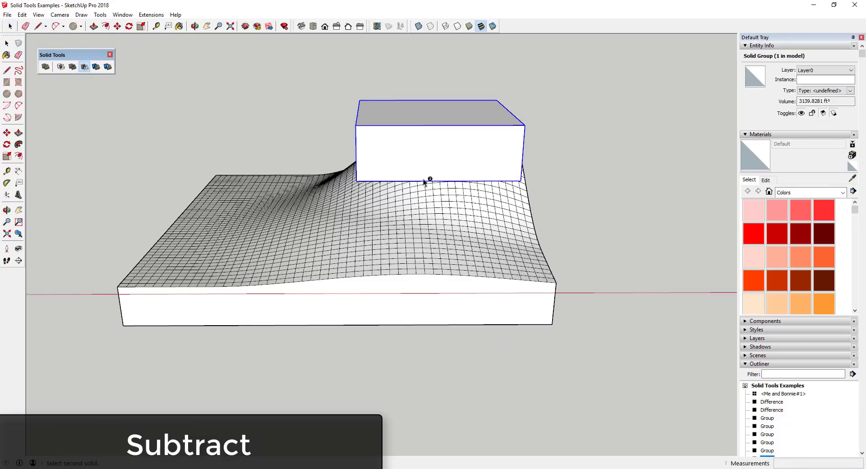
left_click(432, 228)
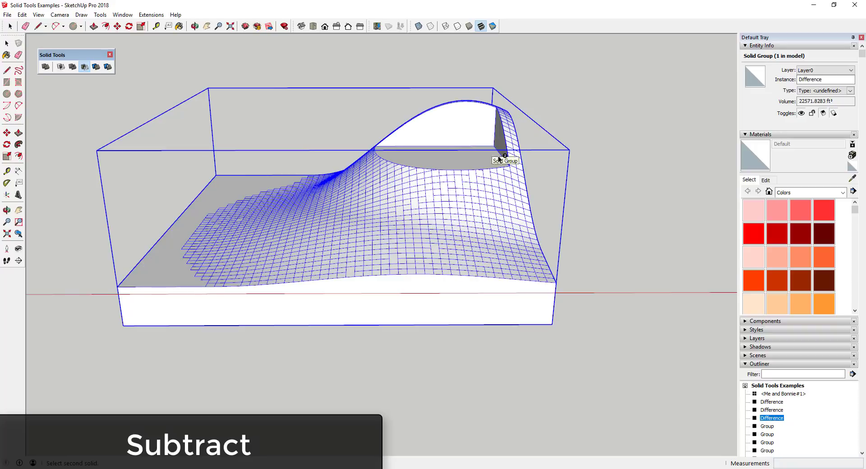
key("space")
left_click(556, 166)
scroll(508, 189, "up", 2)
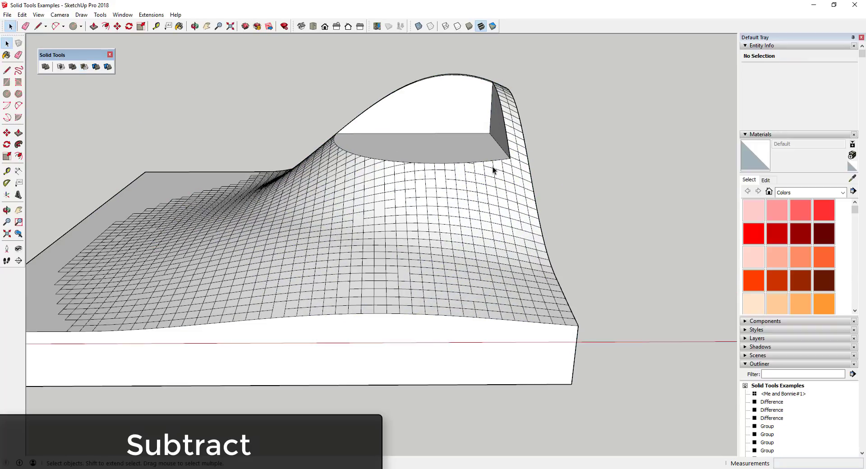
mouse_move(494, 169)
middle_mouse_down()
mouse_move(441, 174)
mouse_move(447, 216)
middle_mouse_up()
scroll(448, 213, "down", 3)
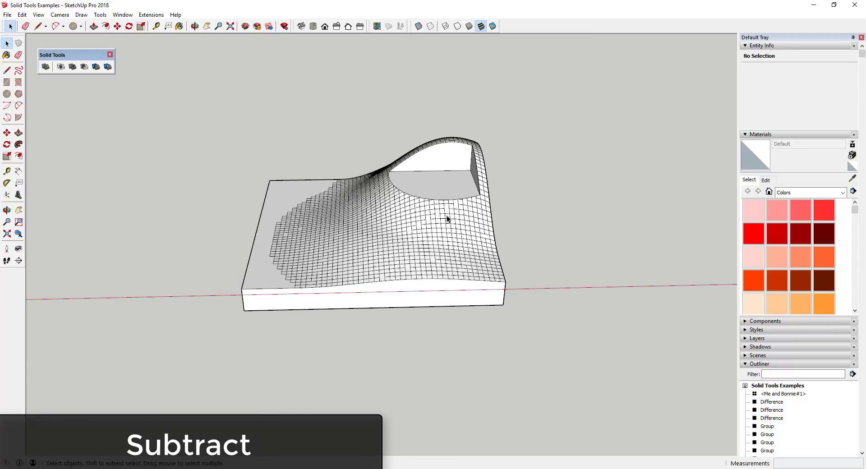
Trim the first sphere with the flat slab passing through it, keeping the slab in the model.
scroll(446, 215, "down", 5)
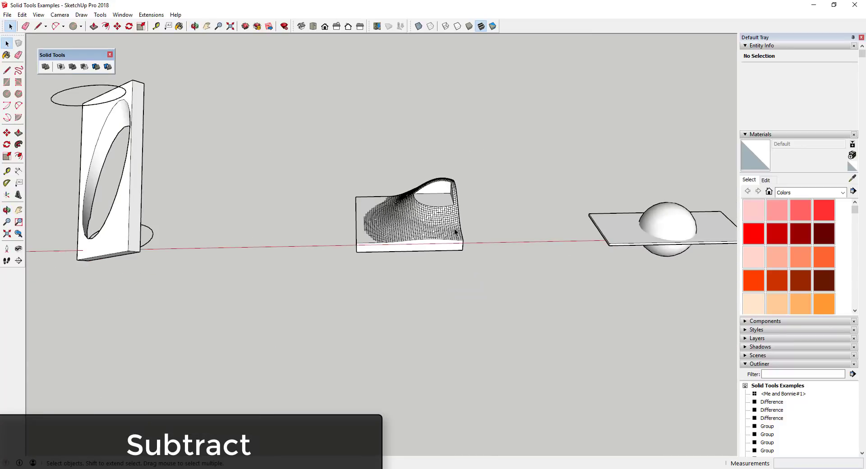
scroll(455, 232, "up", 5)
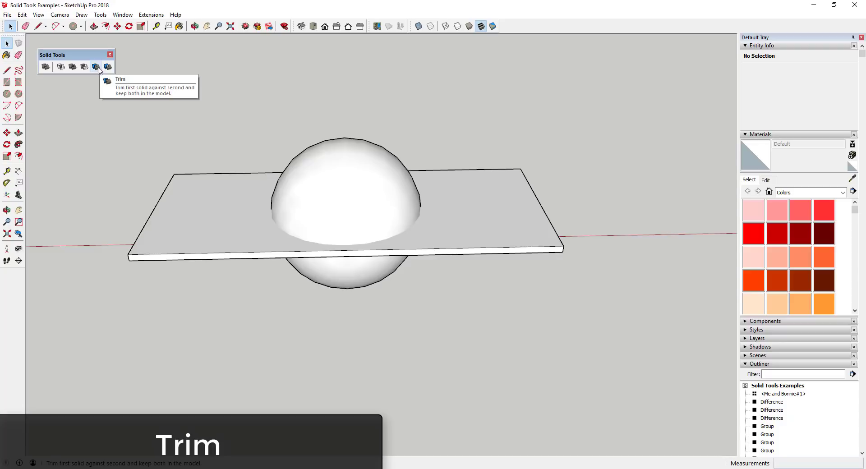
middle_click_drag(163, 100, 270, 140)
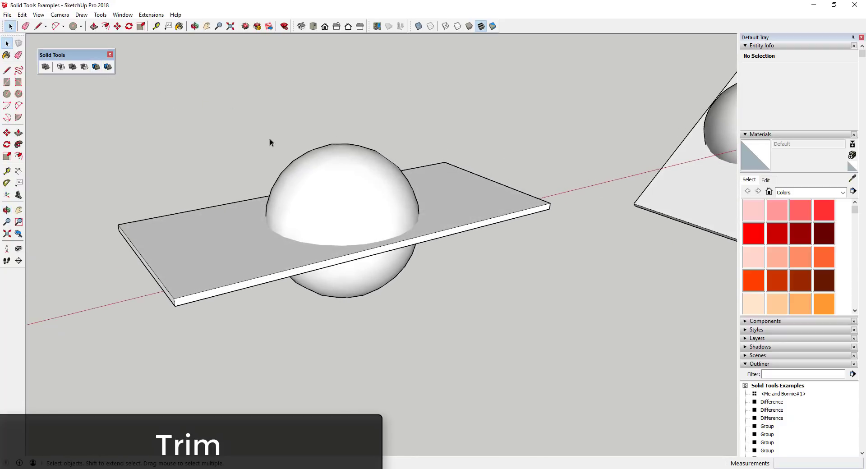
left_click(239, 277)
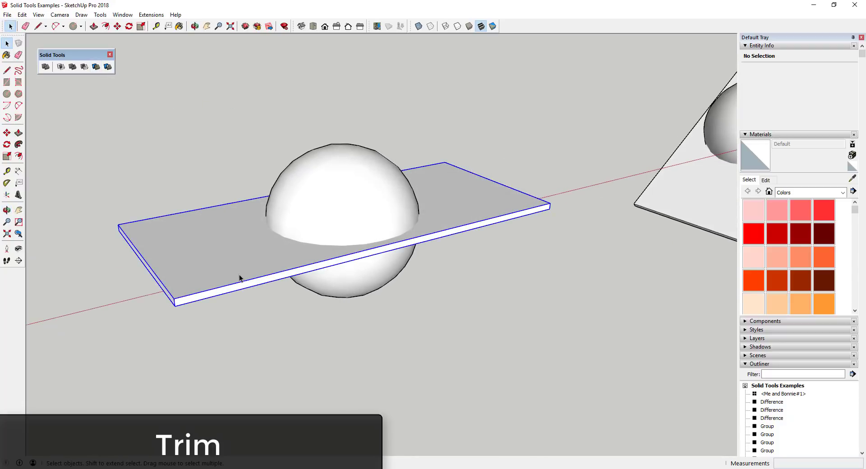
left_click(96, 68)
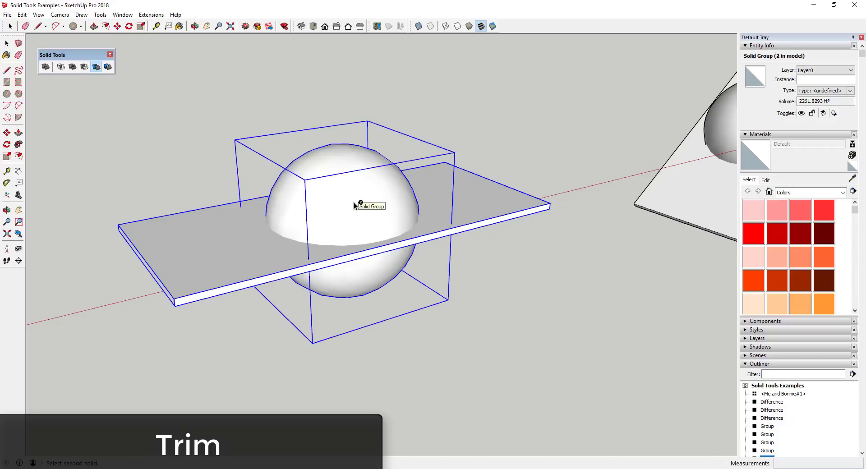
left_click(354, 202)
Move the slab slightly up the sphere and trim the sphere with it a second time.
left_click(272, 264)
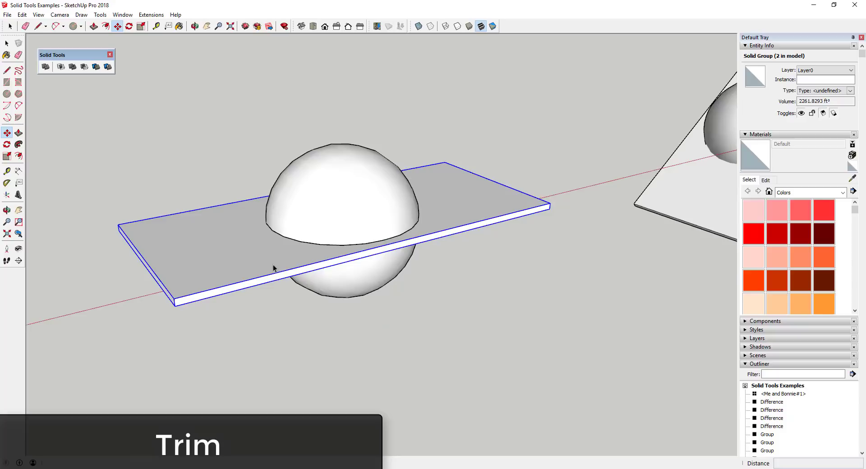
key("m")
left_click(272, 264)
middle_click_drag(274, 239, 251, 163)
middle_click_drag(325, 194, 105, 76)
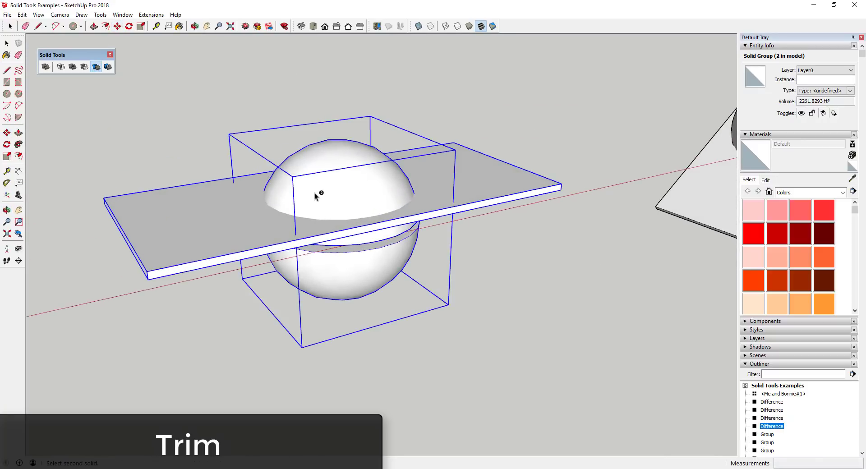
Raise the slab about 3' 4" up the sphere and trim the sphere with it a third time.
key("space")
key("m")
left_click(264, 235)
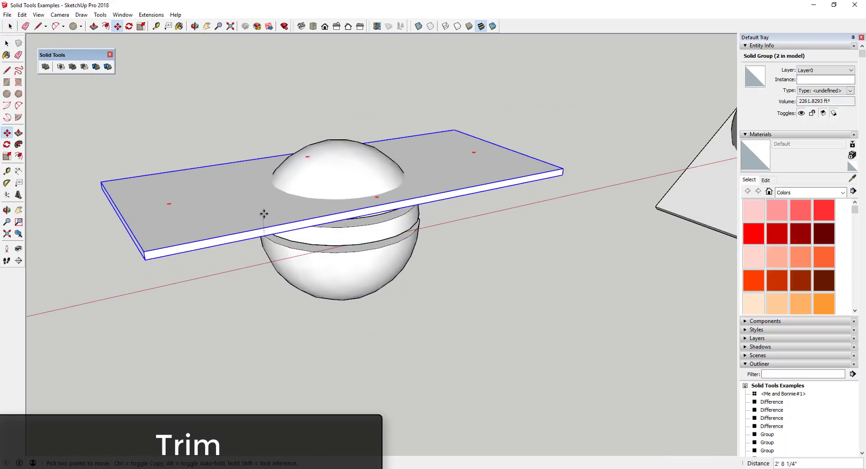
left_click(265, 213)
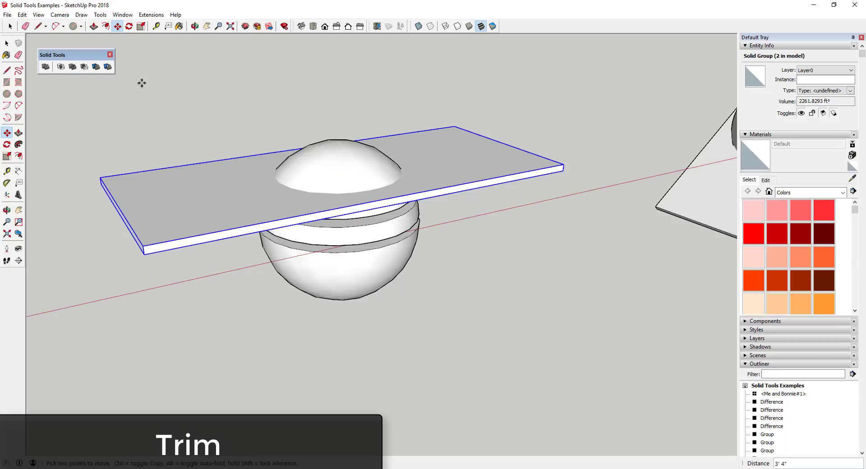
left_click(96, 66)
left_click(388, 243)
middle_click_drag(388, 244, 316, 203)
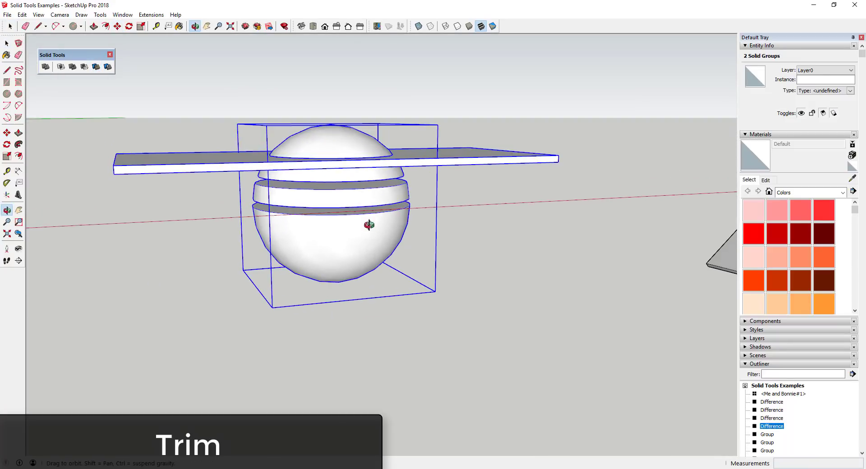
Raise the slab about 7' 6" to clear the sphere and inspect the three trimmed grooves.
key("space")
key("m")
left_click(233, 159)
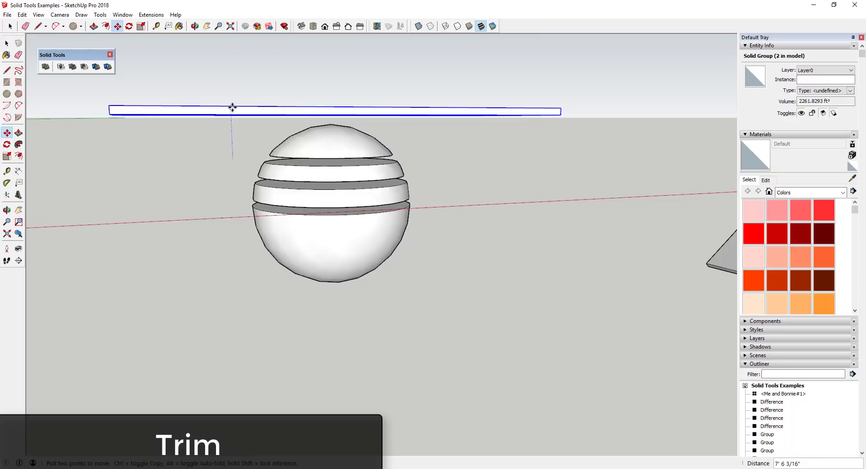
left_click(231, 106)
key("o")
left_click_drag(251, 145, 306, 168)
key("m")
middle_click_drag(317, 167, 242, 142)
scroll(247, 143, "up", 5)
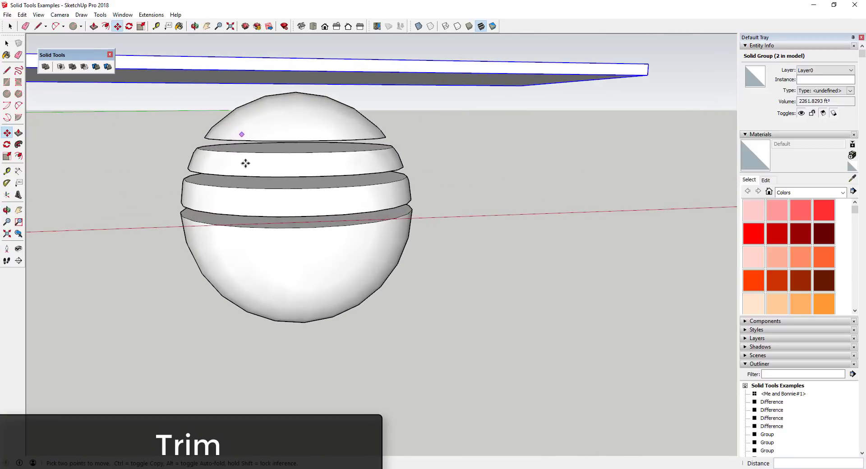
Split the second sphere and the slanted slab passing through it, keeping all resulting pieces in the model.
scroll(245, 163, "down", 8)
scroll(500, 173, "up", 4)
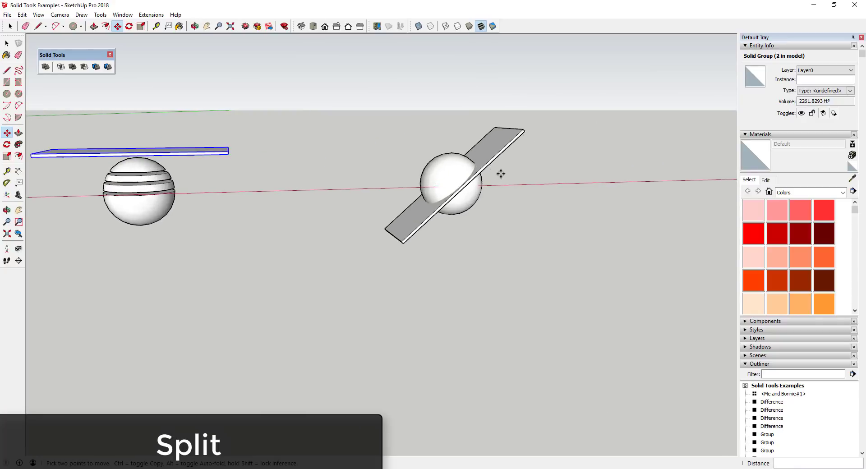
scroll(464, 190, "up", 5)
key("space")
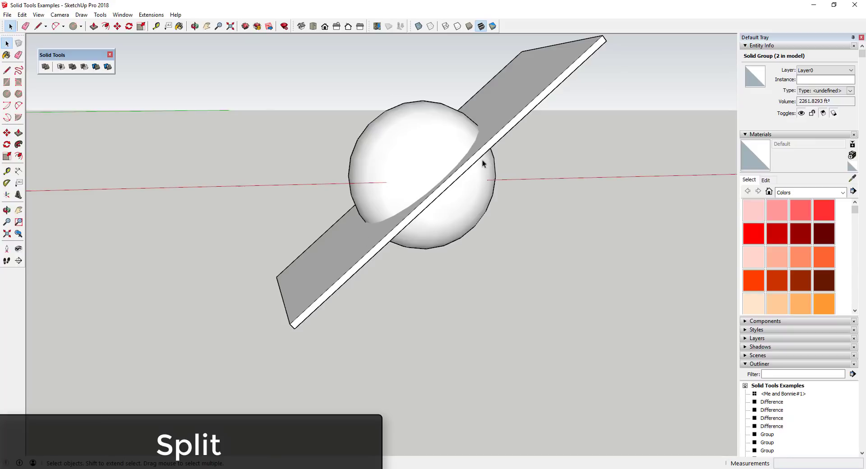
scroll(483, 163, "down", 1)
left_click_drag(353, 271, 354, 271)
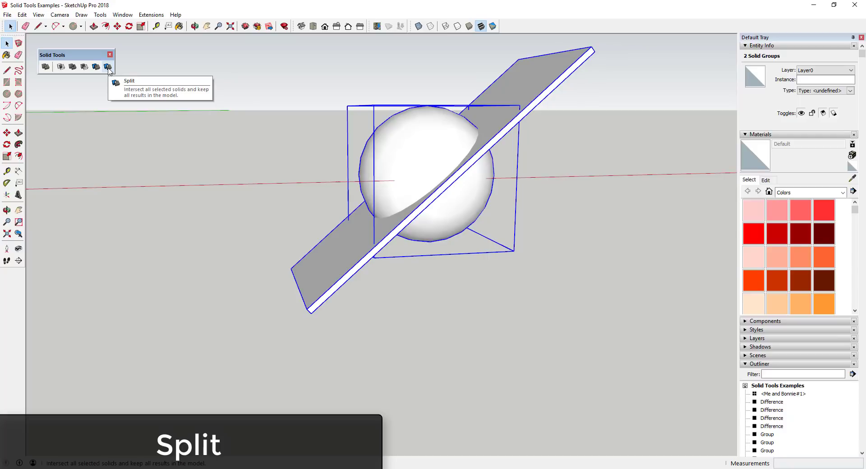
left_click(108, 70)
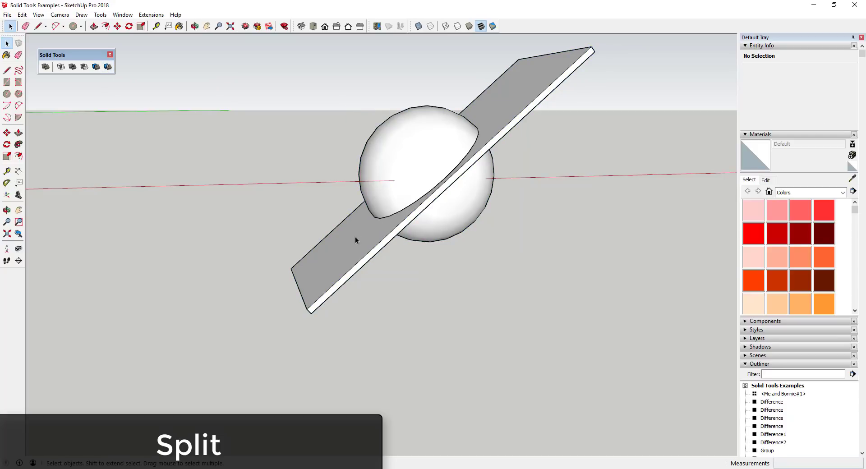
Move the slanted slab piece with the cut-out straight up, clear of the split sphere.
left_click(400, 170)
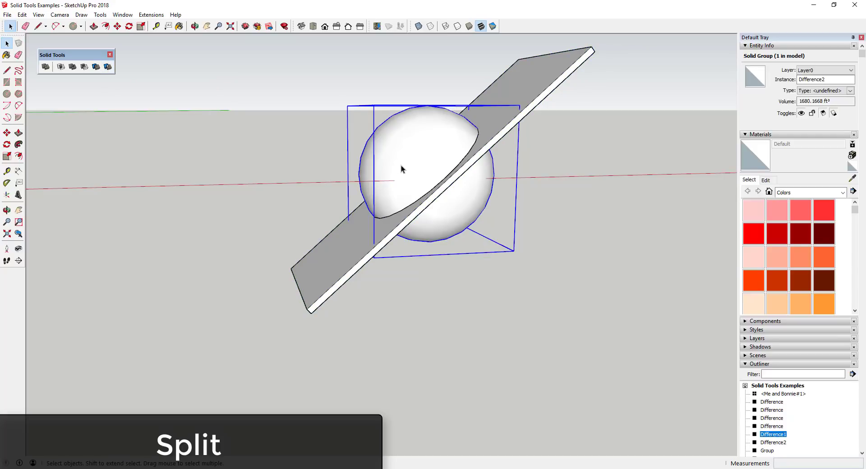
left_click(403, 226)
key("m")
left_click(403, 224)
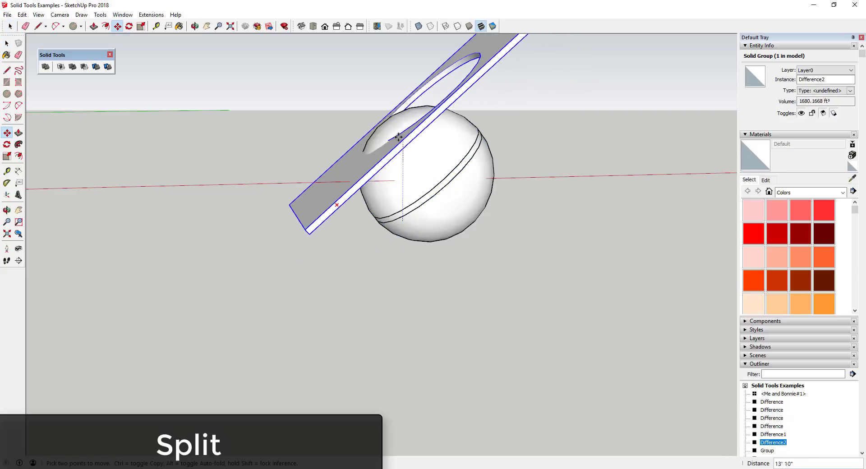
left_click(450, 179)
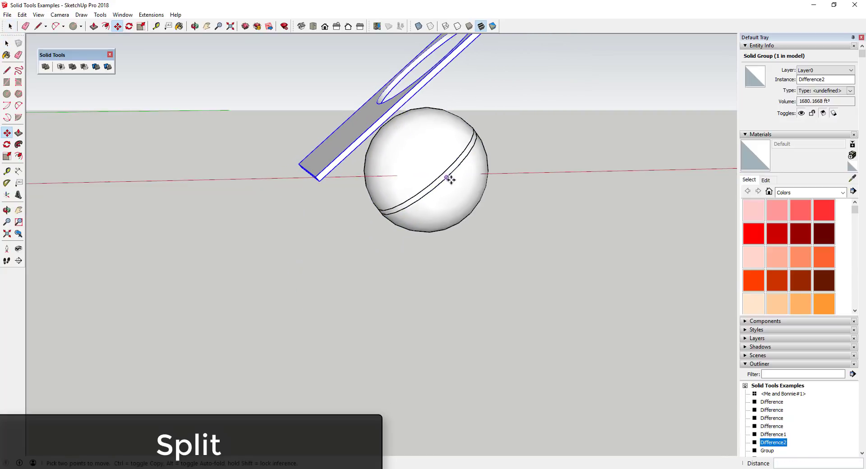
Move the disc-shaped intersection piece about 36' 6" straight up out of the sphere, above the slanted slab.
key("space")
left_click(443, 183)
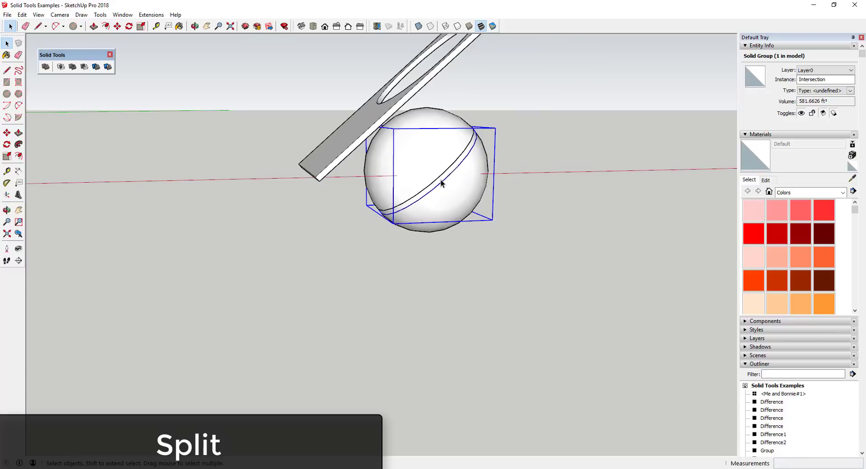
key("m")
left_click(443, 178)
scroll(438, 136, "down", 4)
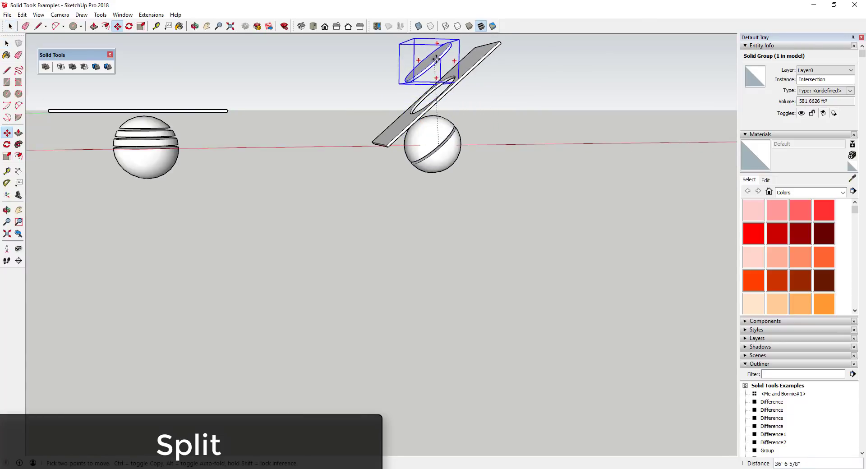
left_click(436, 59)
Examine the separated disc, the hole in the slanted slab and the gap through the split sphere.
scroll(499, 92, "up", 1)
middle_click_drag(484, 159, 419, 334, "shift")
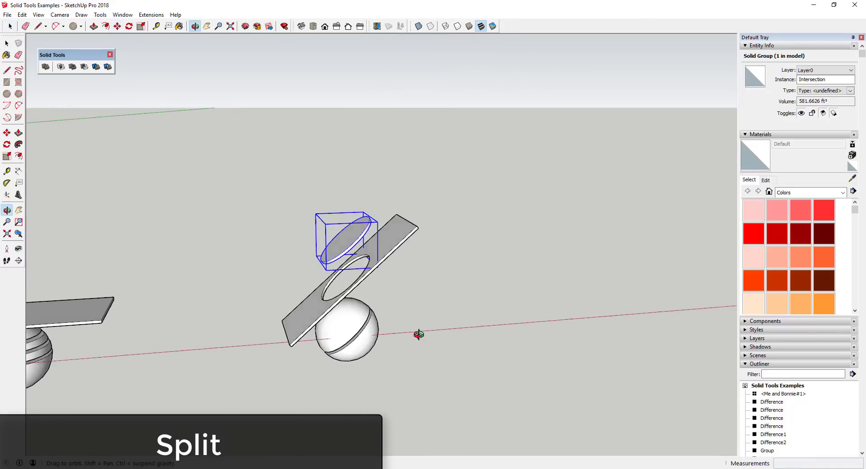
scroll(325, 325, "up", 4)
key("space")
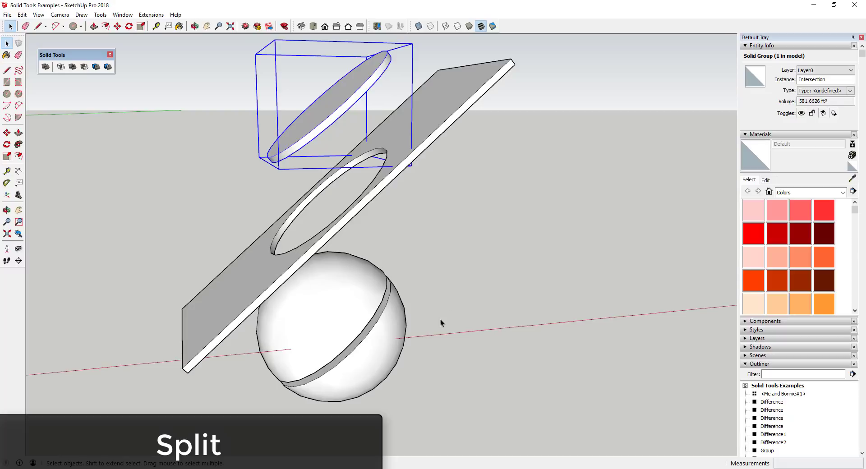
scroll(333, 110, "down", 1)
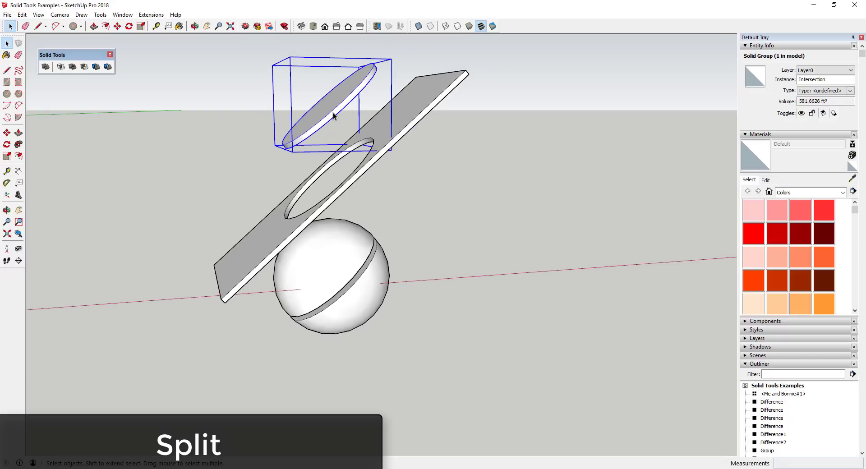
scroll(357, 128, "down", 2)
scroll(373, 198, "down", 2)
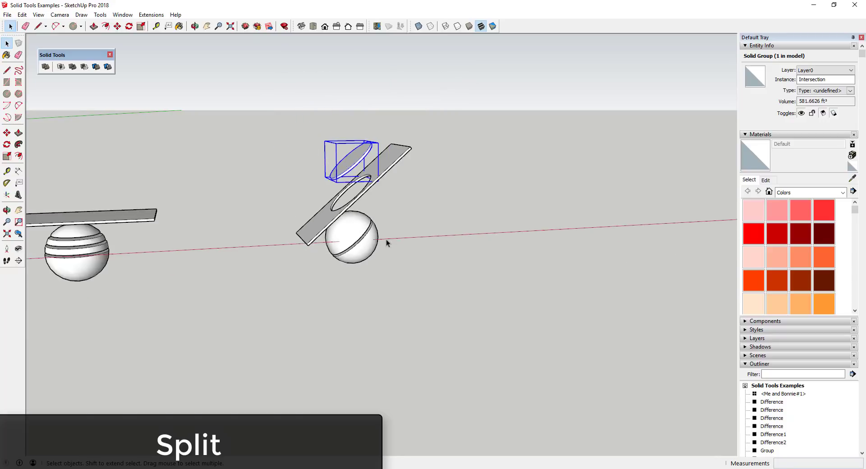